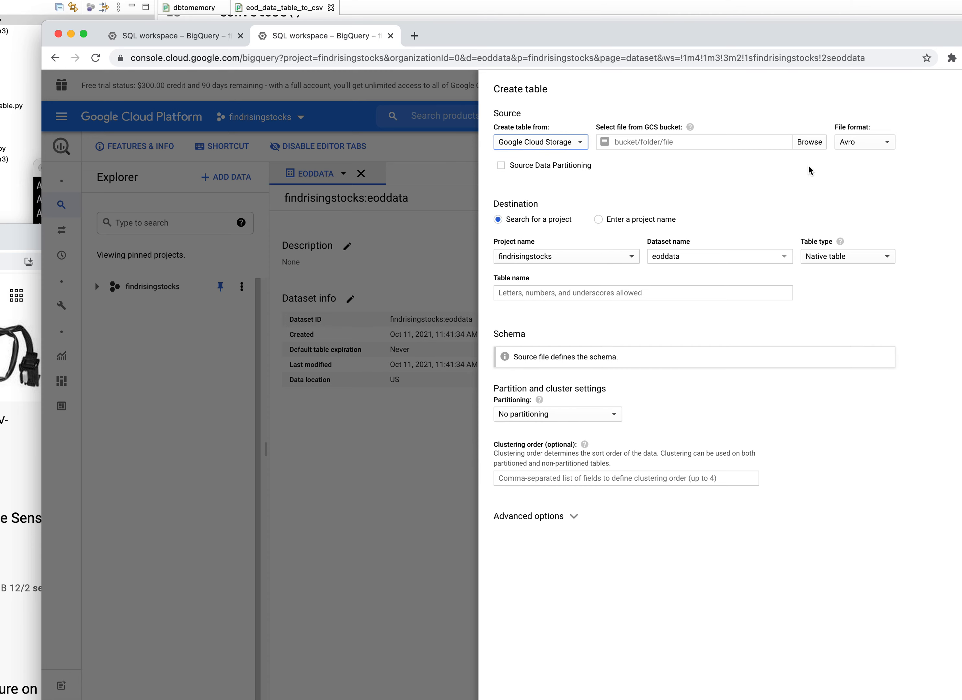
# - Browse Cloud Storage for the source file, showing the eoddata_bucket bucket
pyautogui.click(810, 142)
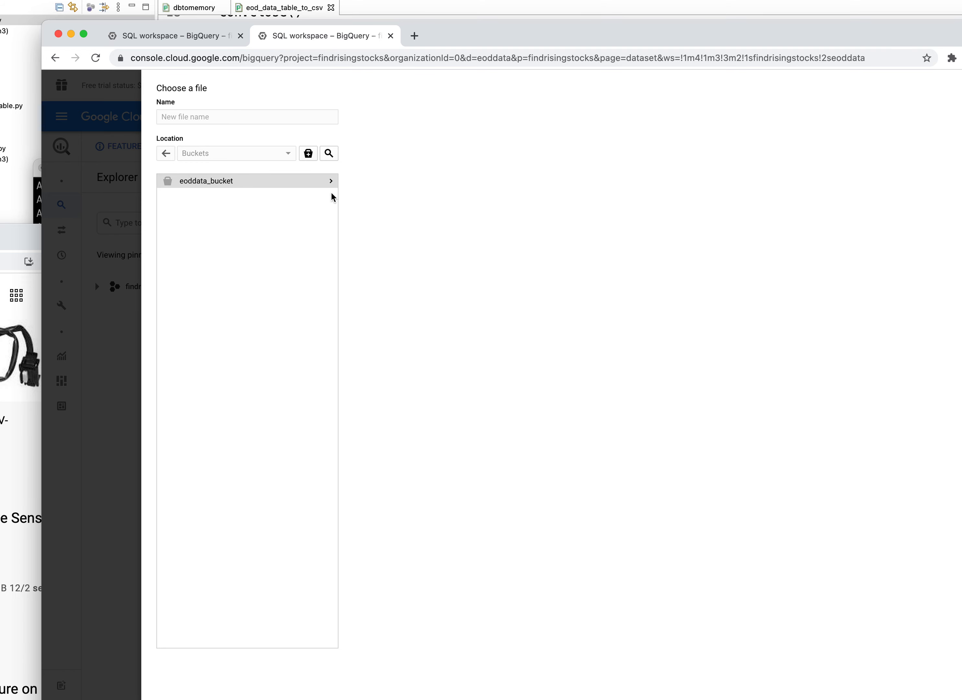
# - Choose eoddata_bucket/eoddata_table.csv as the table's source file, read as CSV
pyautogui.click(333, 183)
pyautogui.click(230, 184)
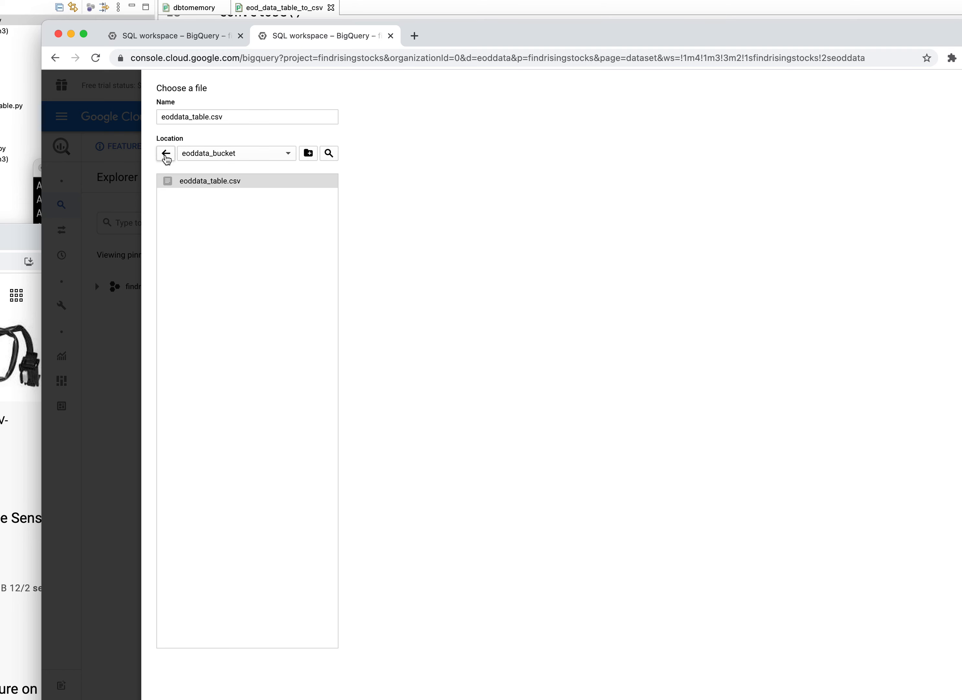
pyautogui.click(166, 153)
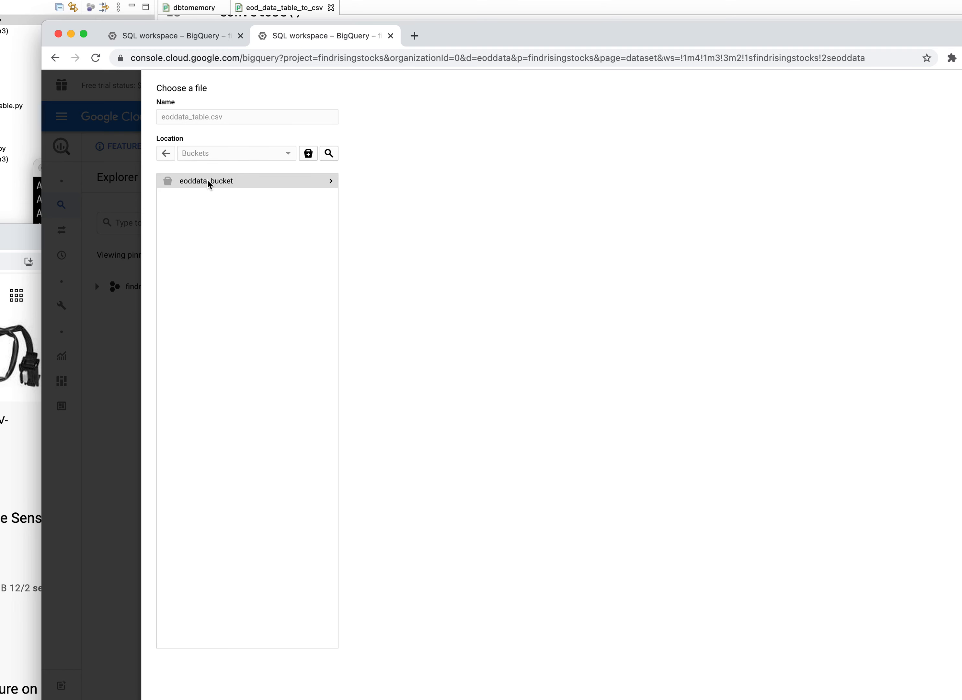
pyautogui.click(332, 183)
pyautogui.click(208, 183)
pyautogui.scroll(-1, 459, 360)
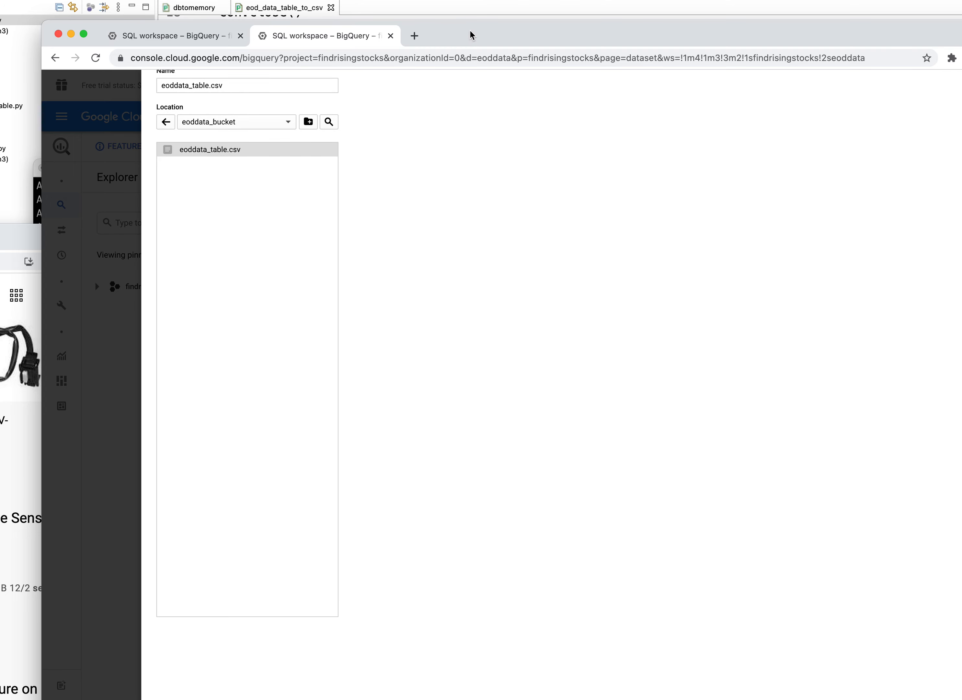
pyautogui.moveTo(471, 32); pyautogui.dragTo(461, 0)
pyautogui.click(154, 666)
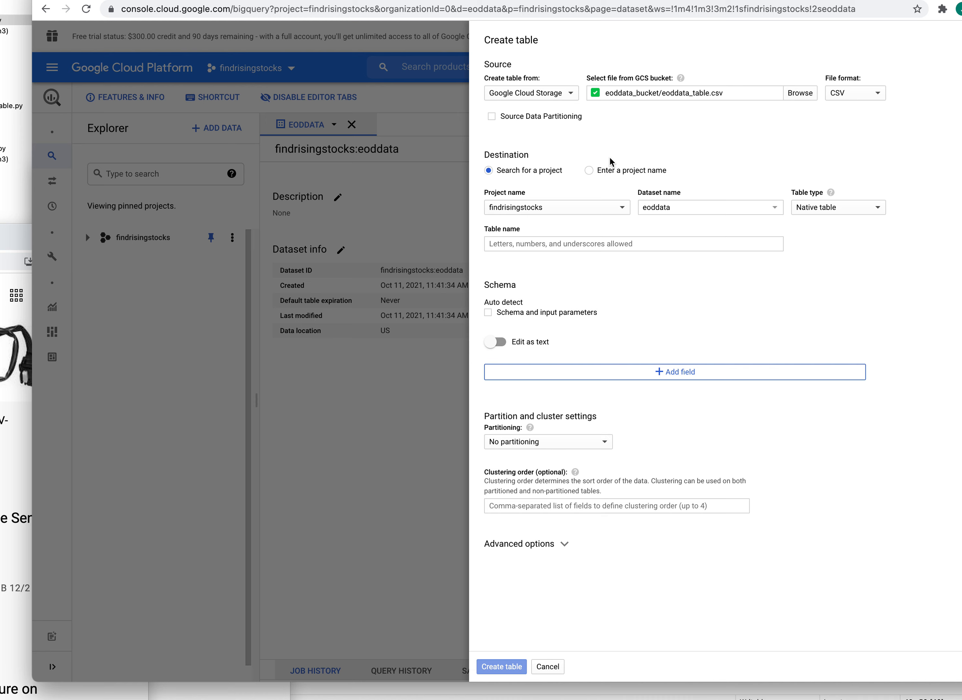
pyautogui.click(589, 171)
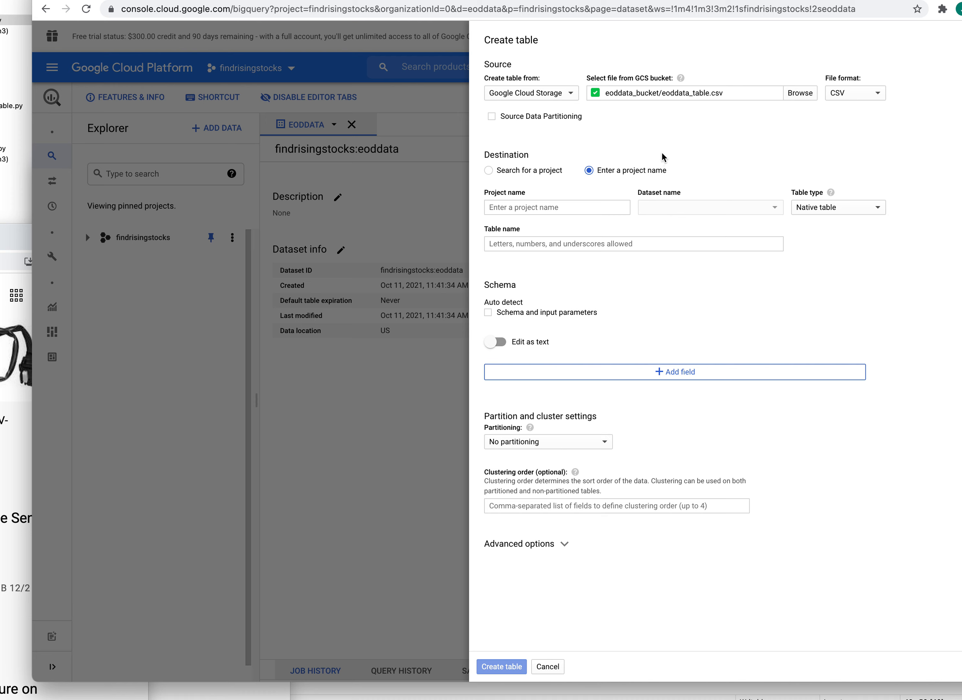
# - Target project findrisingstocks, dataset eoddata, as a Native table named stocks
pyautogui.click(585, 209)
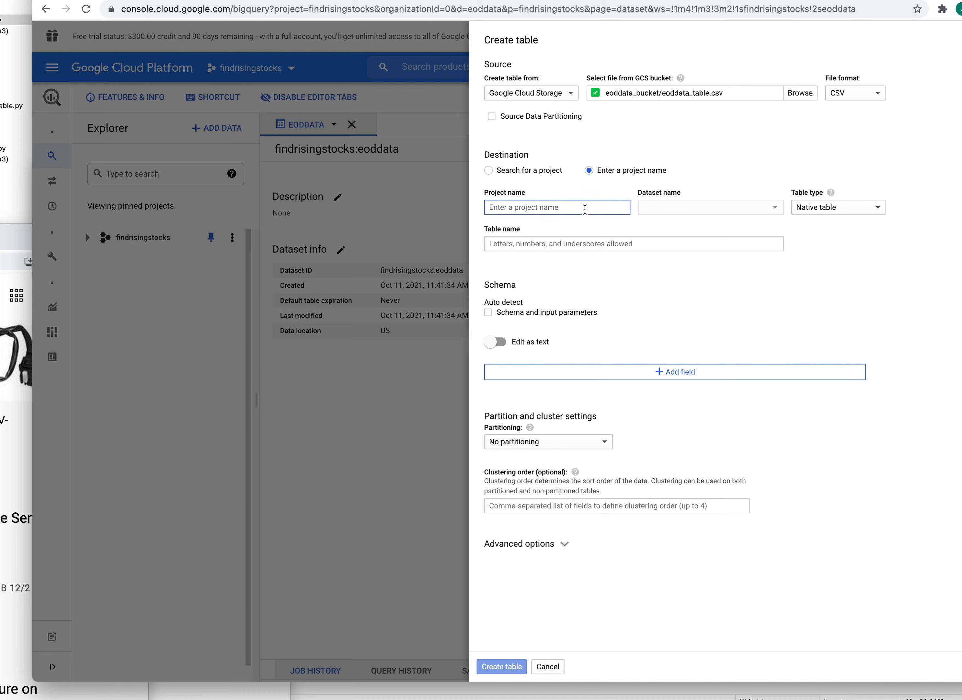
pyautogui.write('findrisingstocks')
pyautogui.click(687, 207)
pyautogui.click(850, 216)
pyautogui.click(863, 214)
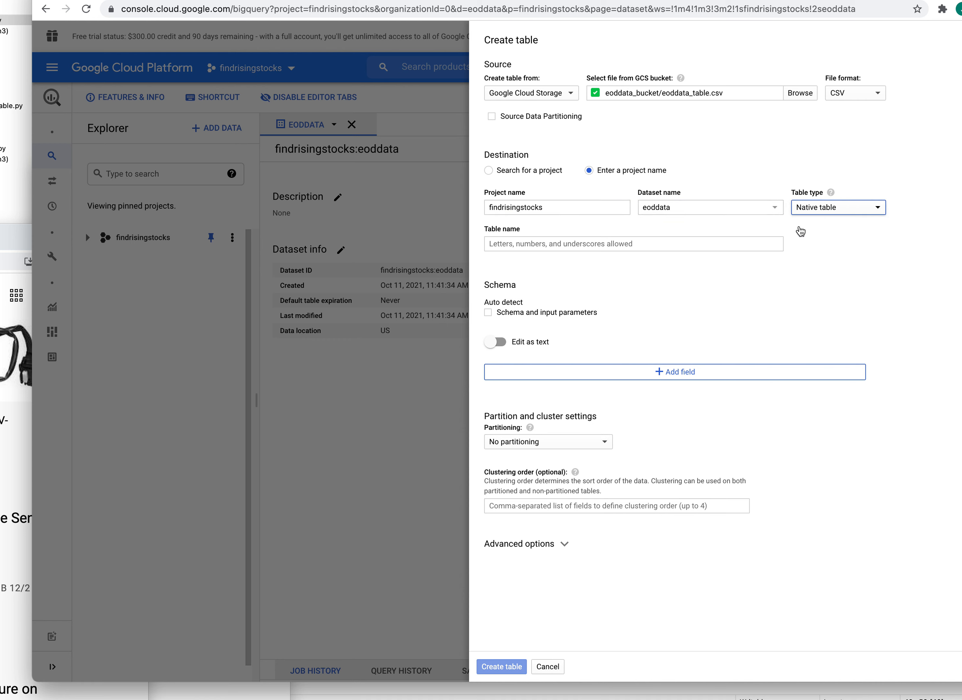
pyautogui.click(660, 245)
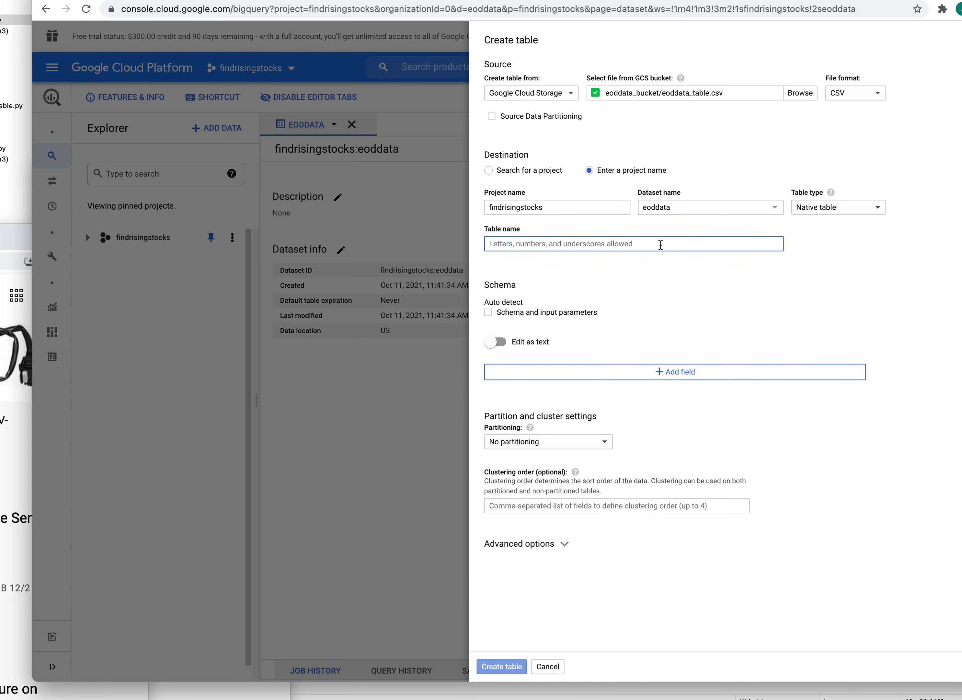
pyautogui.write('stocks')
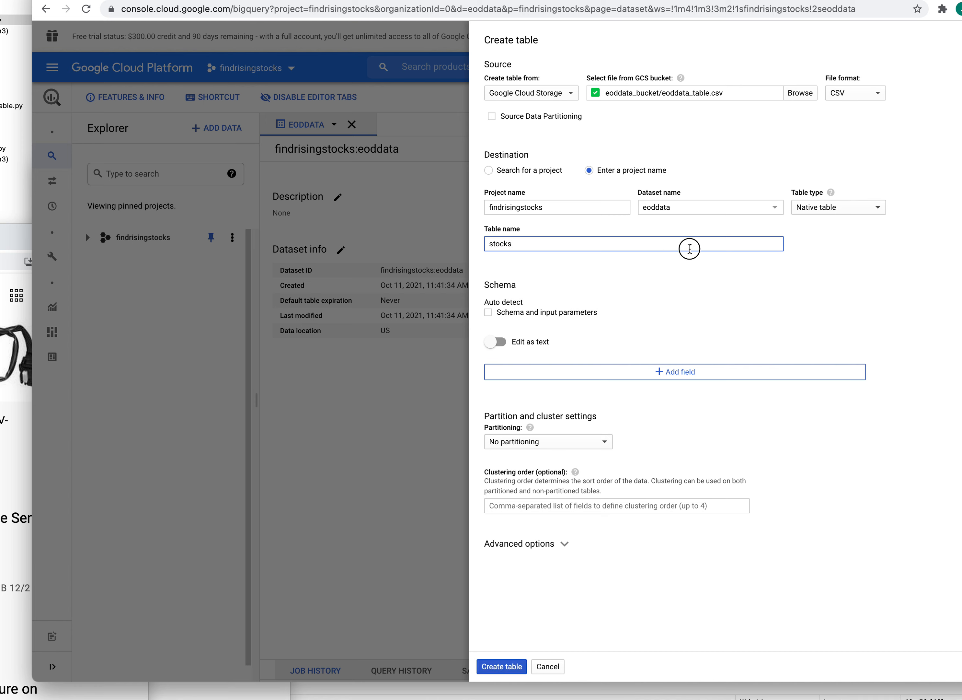
# - Enable schema auto-detect, keep no partitioning, and create the stocks table
pyautogui.click(489, 313)
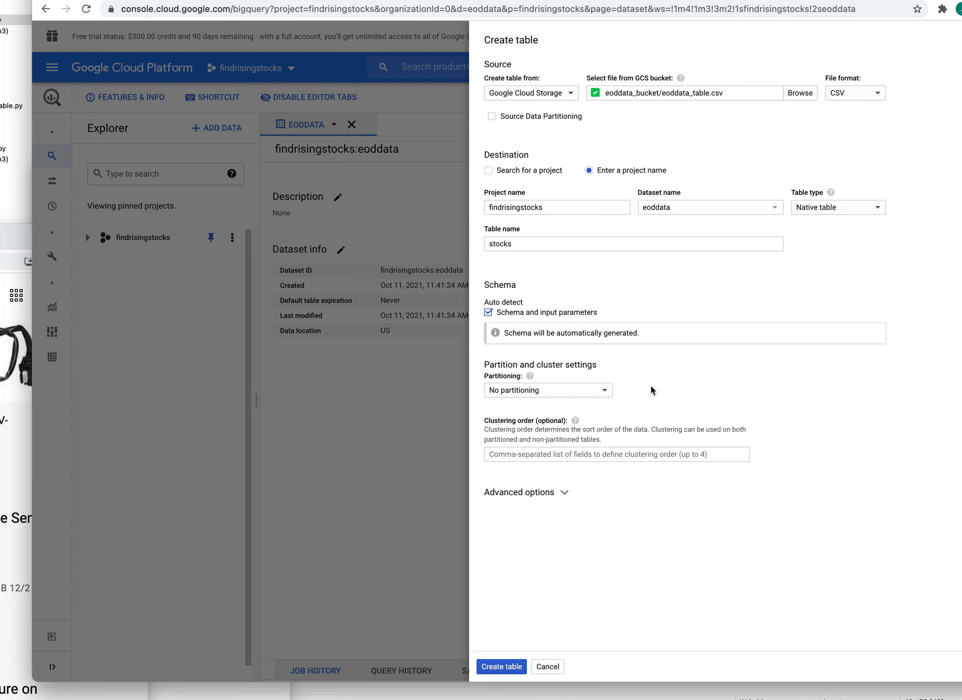
pyautogui.click(605, 391)
pyautogui.click(605, 392)
pyautogui.click(501, 667)
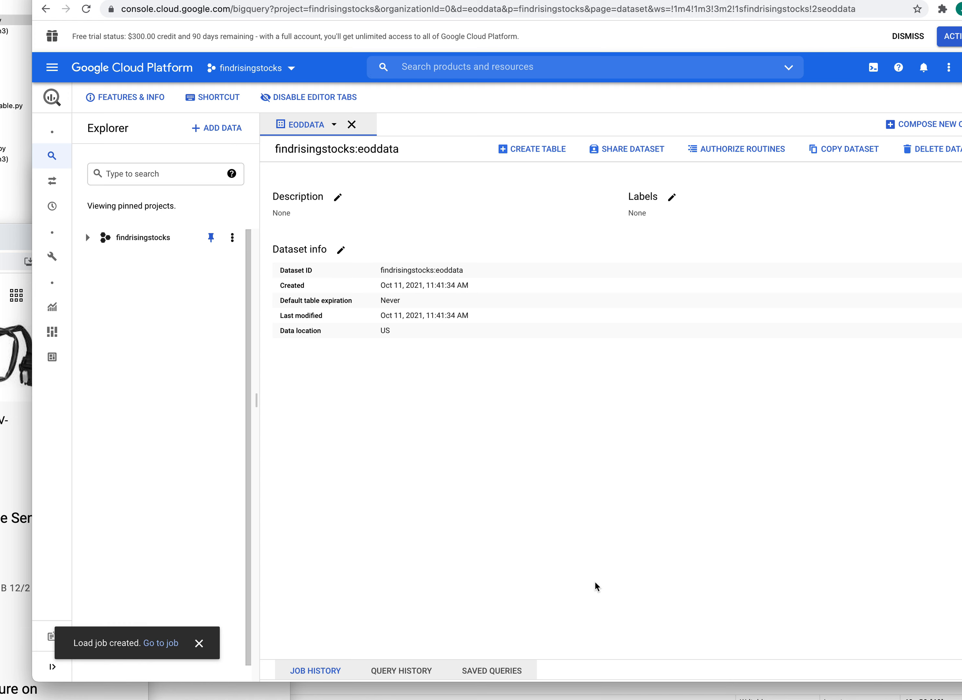
pyautogui.click(166, 644)
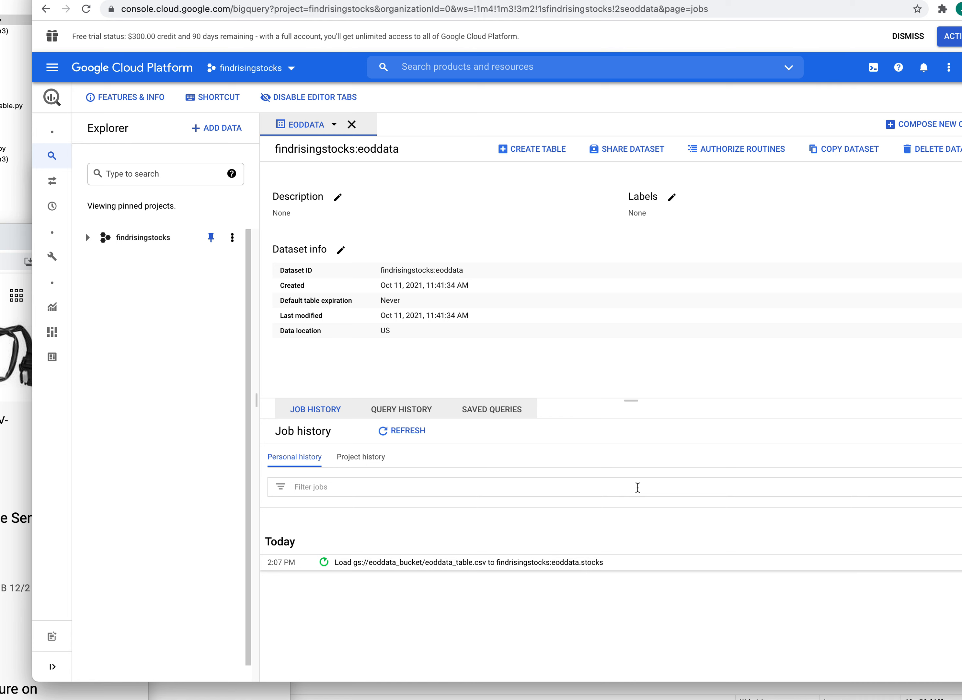
# - Expand the eoddata_table.csv load job into eoddata.stocks, still running at 30.2 sec
pyautogui.click(325, 564)
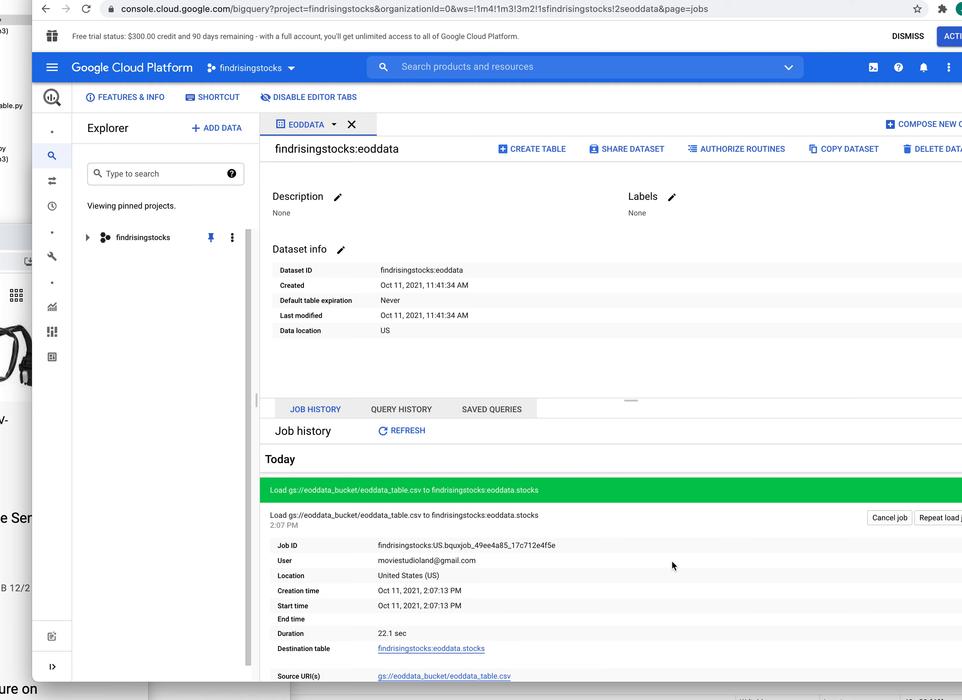
pyautogui.scroll(-2, 665, 549)
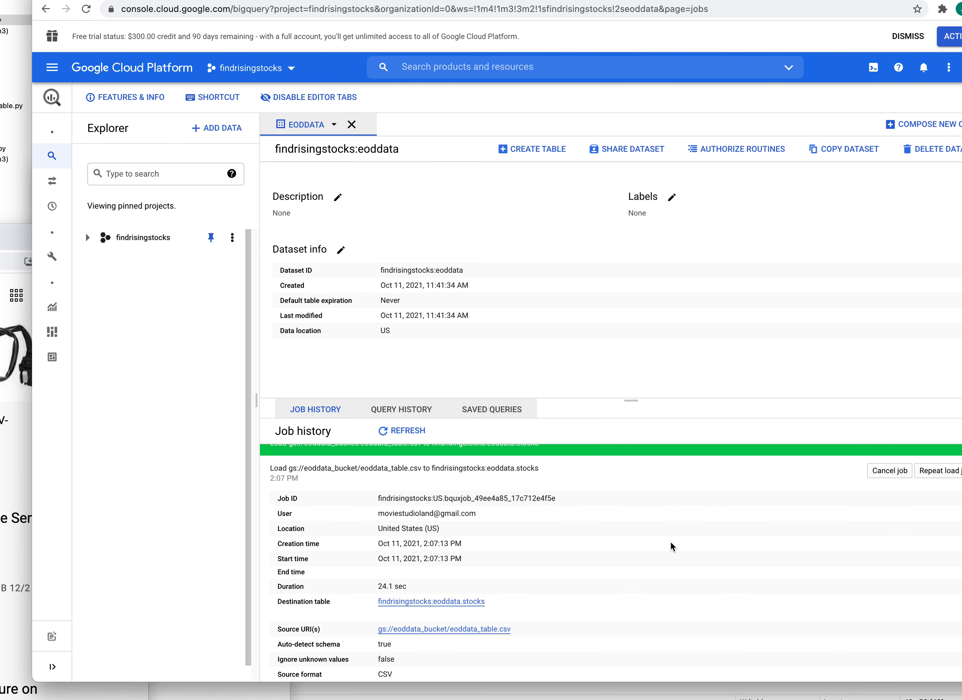
pyautogui.scroll(-2, 620, 541)
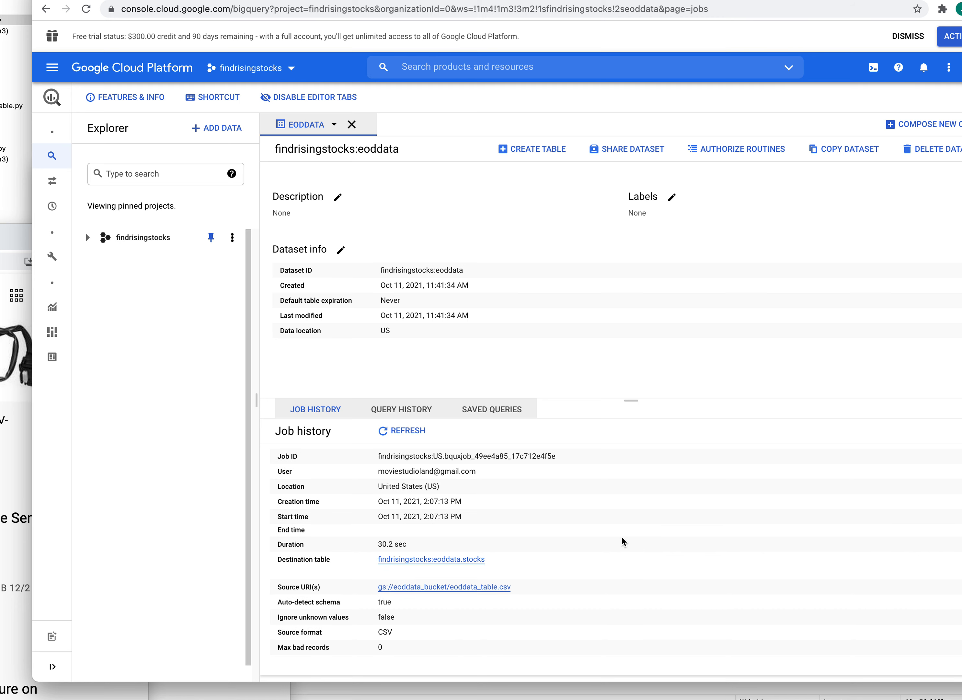
# - Open findrisingstocks:eoddata.stocks and review its nine fields, string_field_0 through string_field_8
pyautogui.click(427, 560)
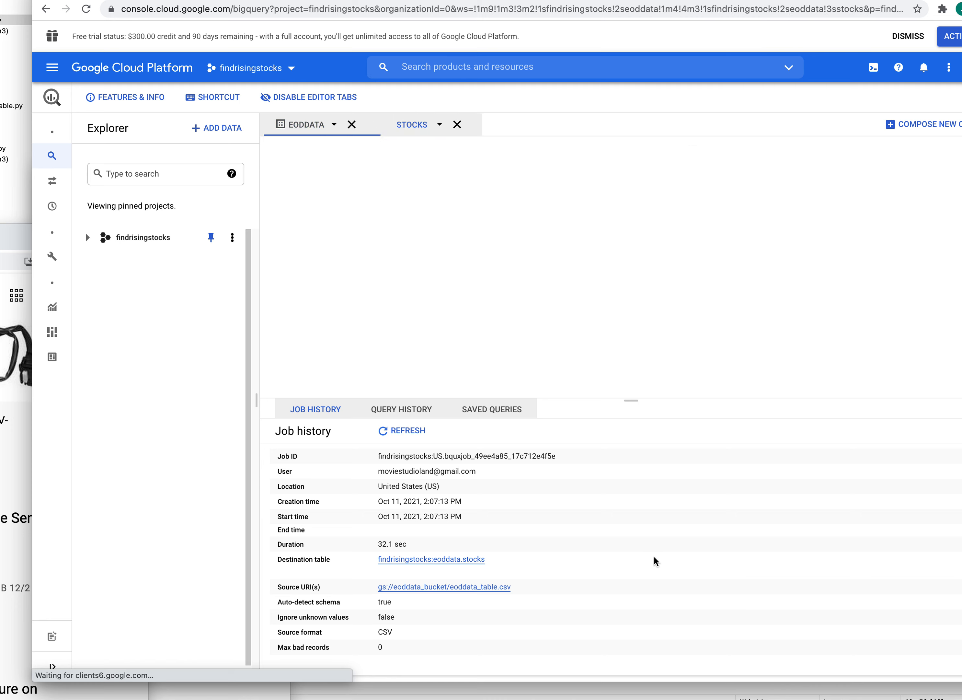
pyautogui.scroll(-2, 519, 318)
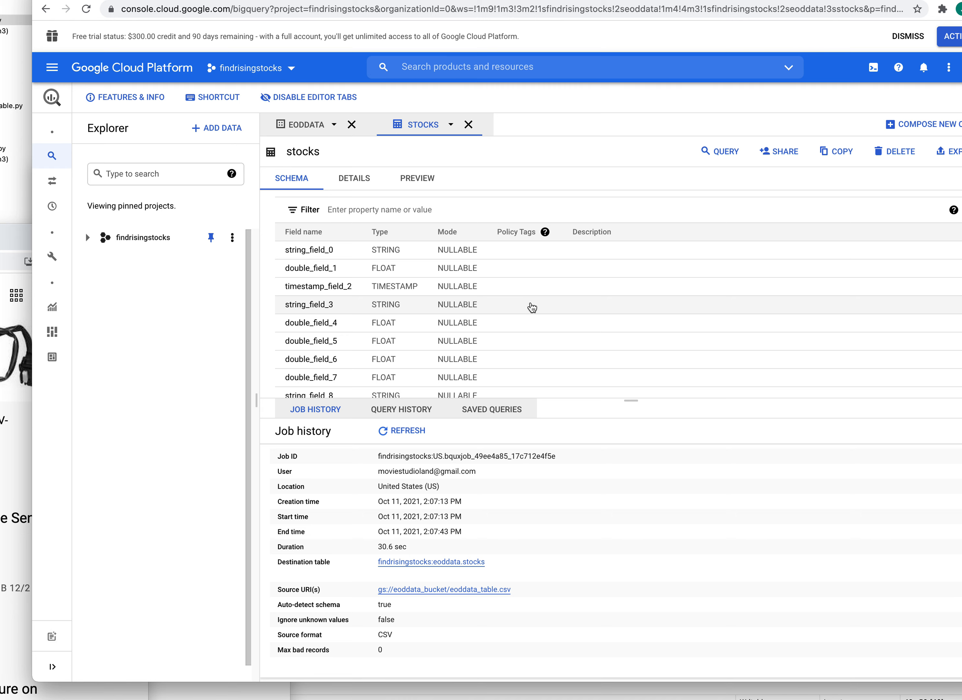
pyautogui.scroll(-2, 535, 307)
pyautogui.scroll(3, 535, 307)
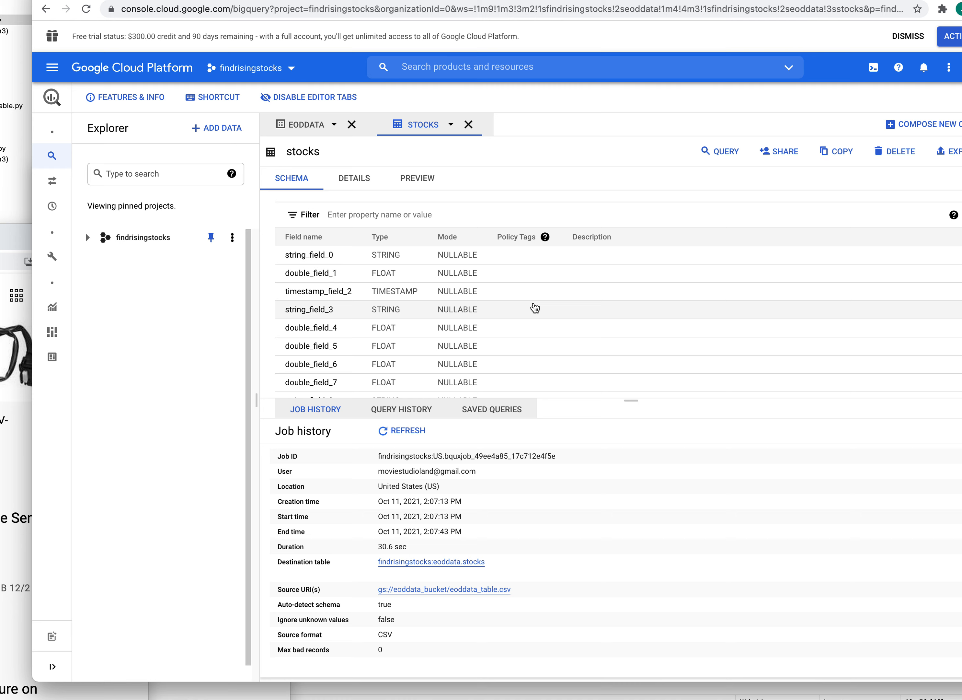
pyautogui.scroll(1, 535, 308)
pyautogui.scroll(-3, 538, 305)
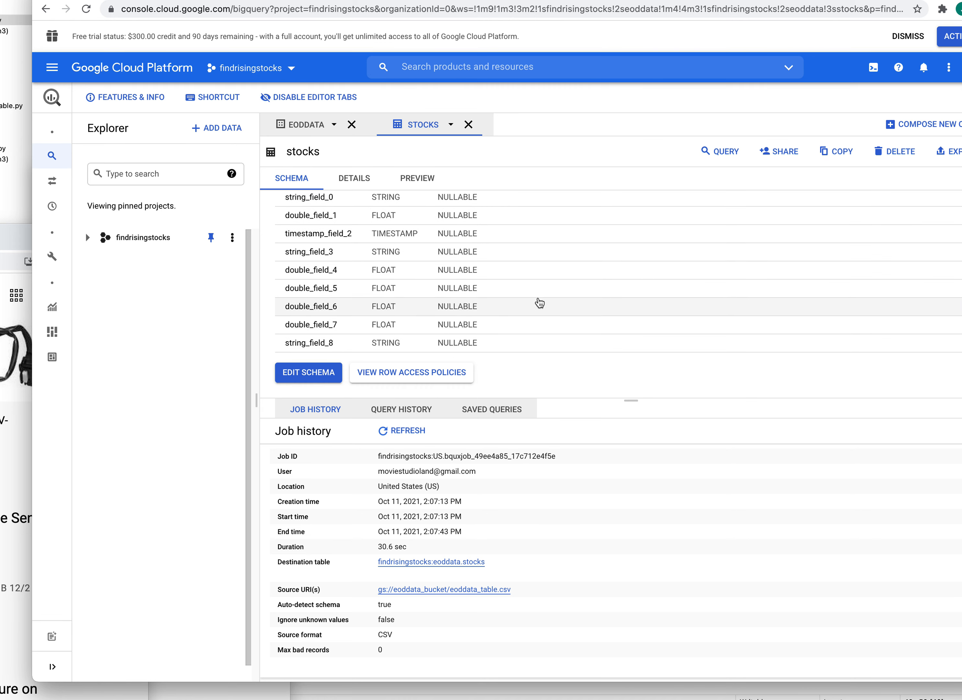
pyautogui.scroll(1, 544, 299)
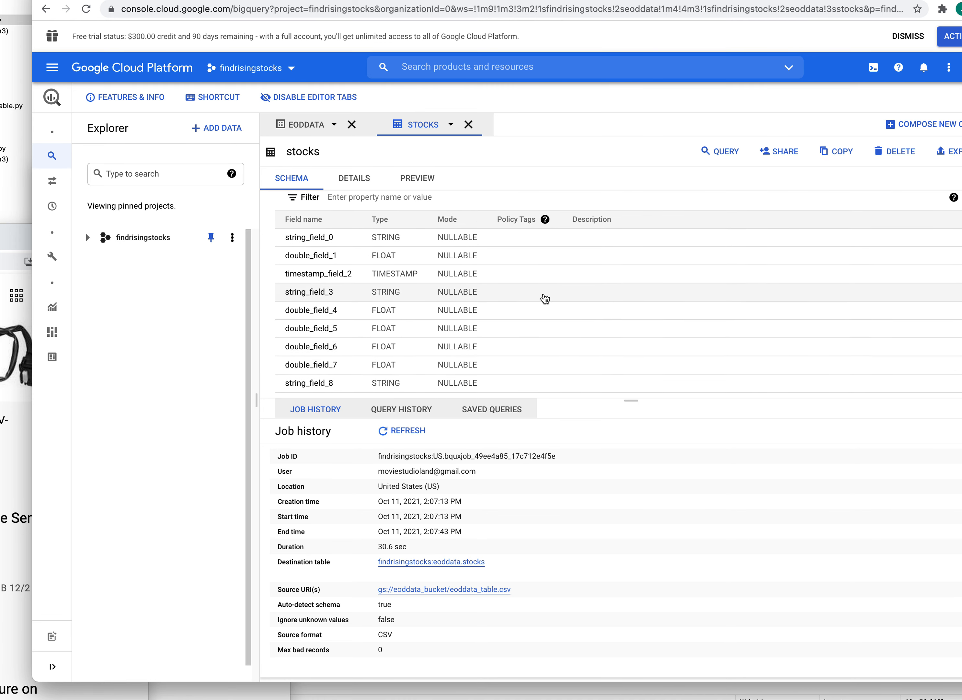
pyautogui.scroll(-1, 546, 291)
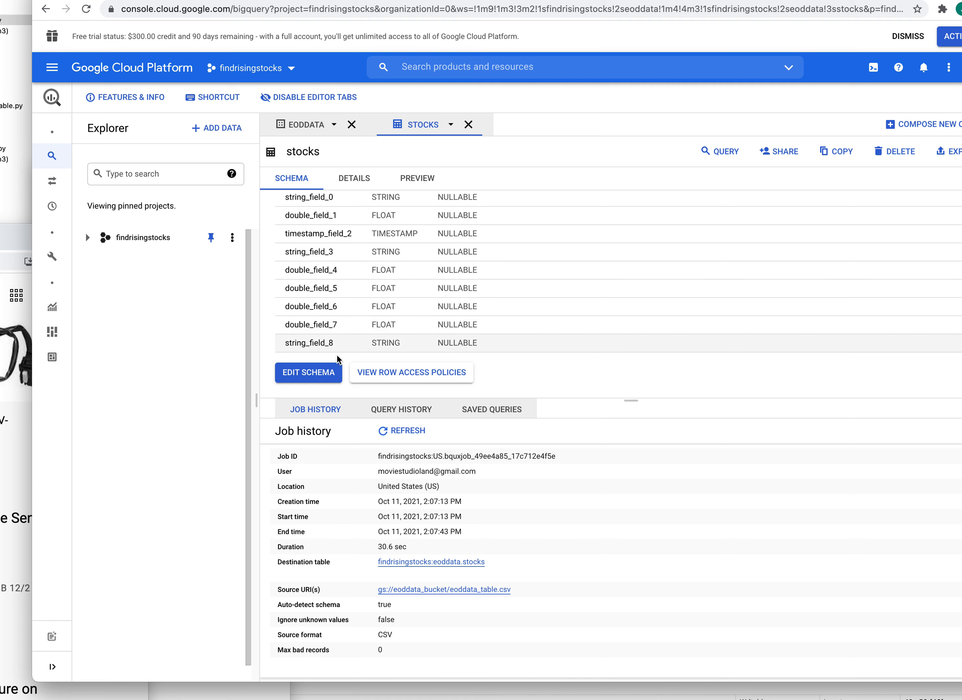
pyautogui.click(307, 374)
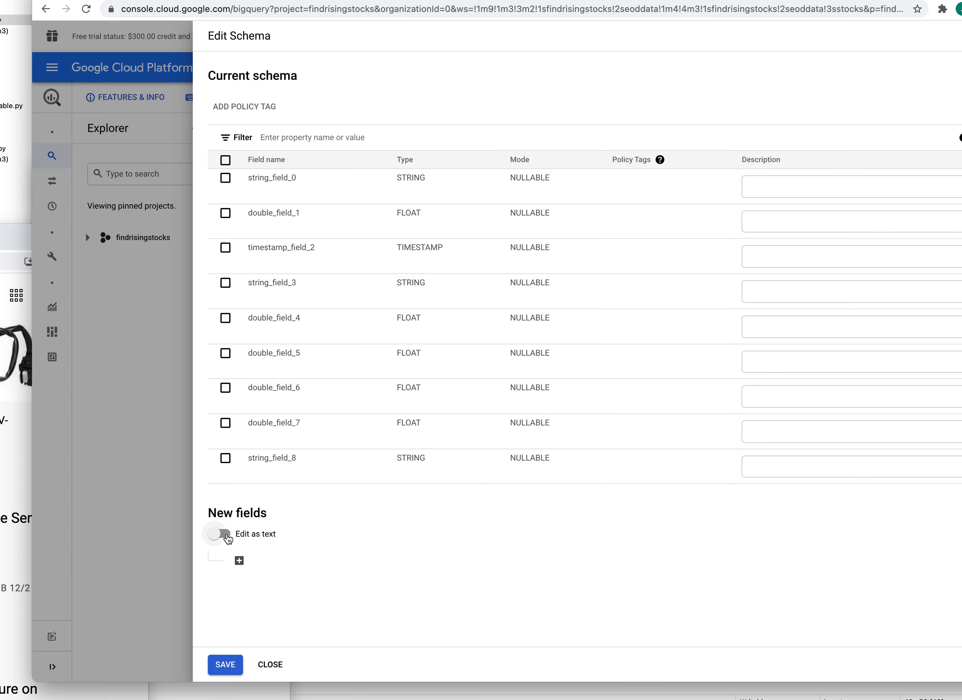
# - Toggle Edit as text on and off, then close the schema editor without saving
pyautogui.click(226, 537)
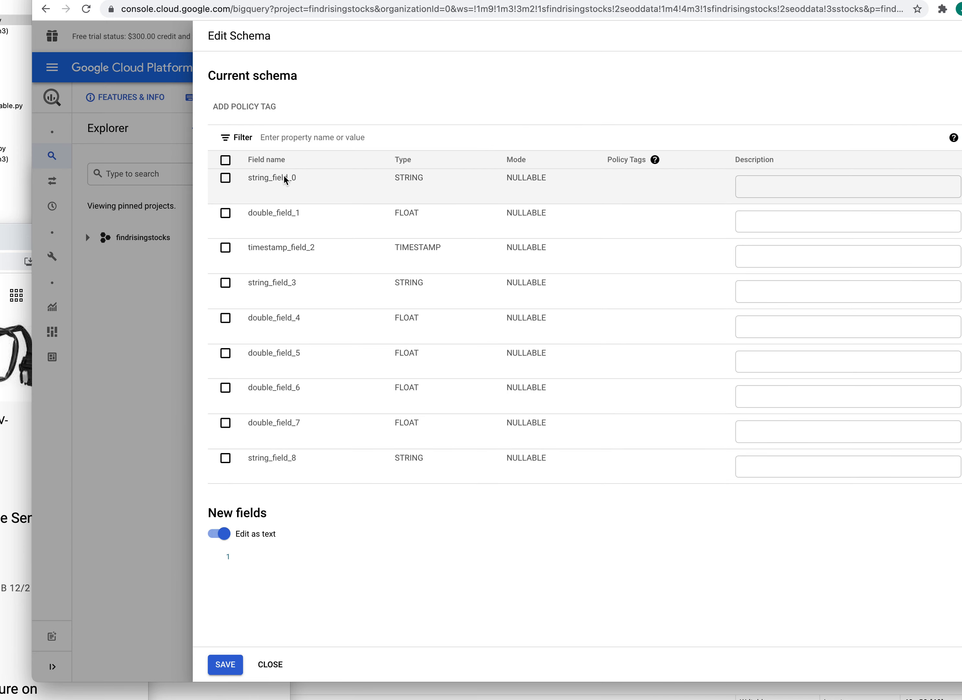
pyautogui.scroll(-5, 411, 341)
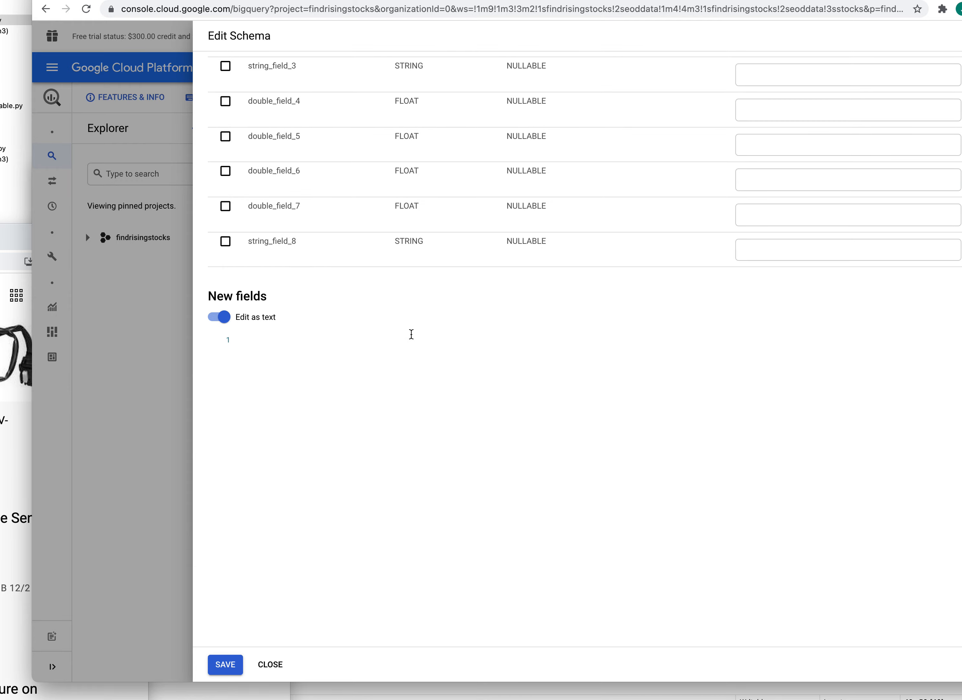
pyautogui.scroll(5, 412, 334)
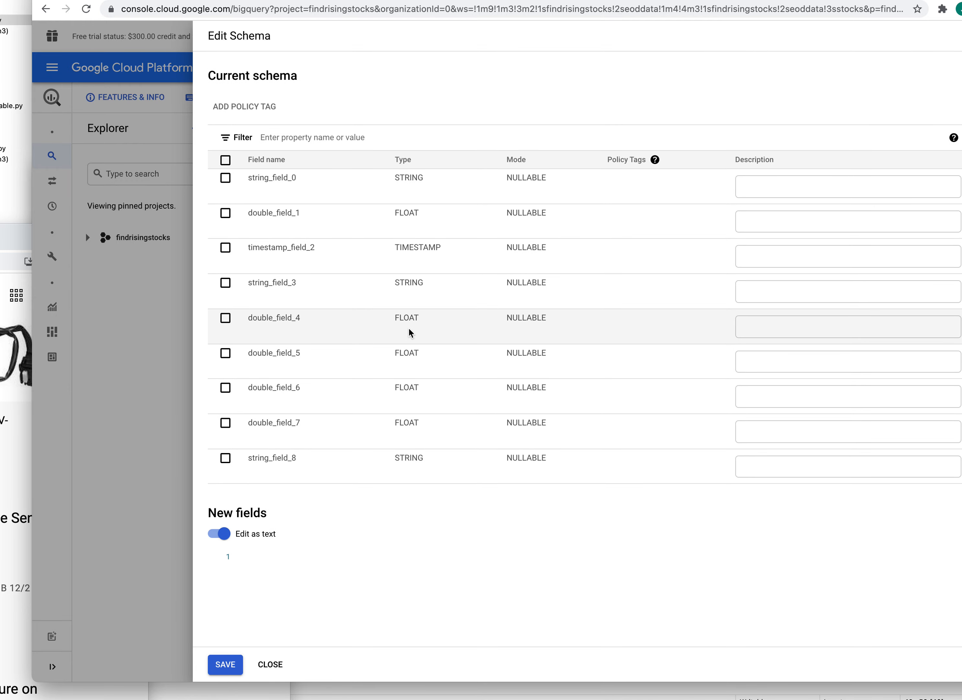
pyautogui.click(218, 536)
pyautogui.click(218, 536)
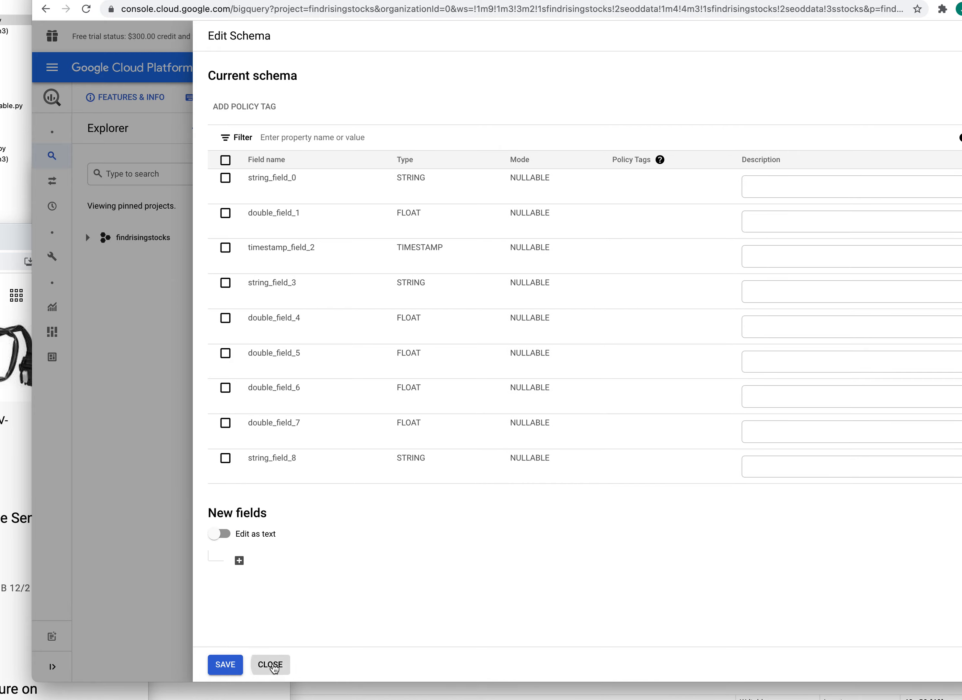
pyautogui.click(272, 666)
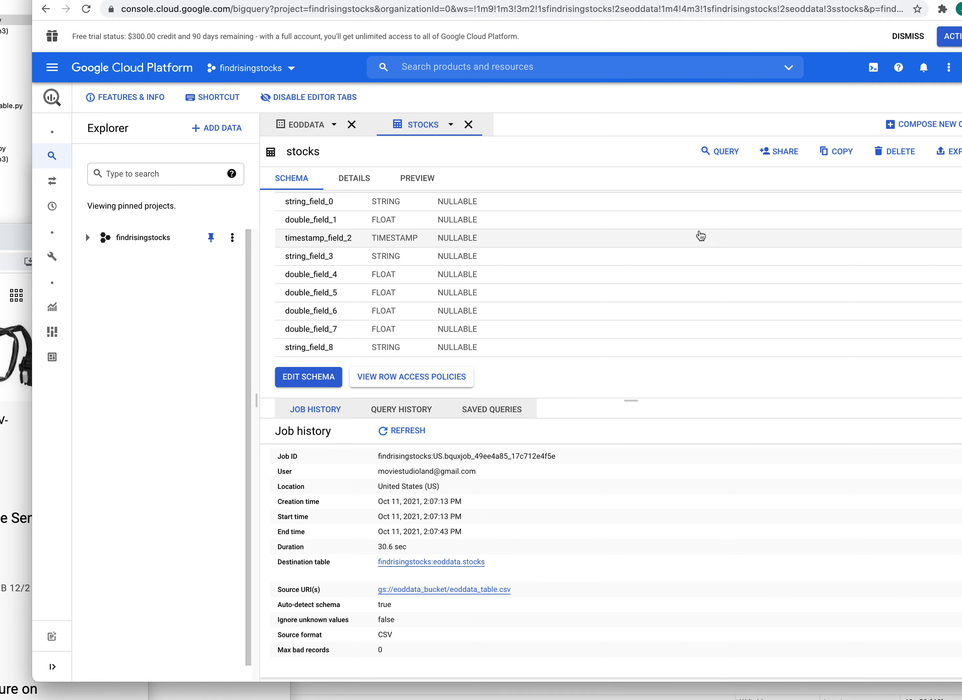
# - Reopen the stocks schema editor, inspect string_field_0, and close it unchanged
pyautogui.click(307, 378)
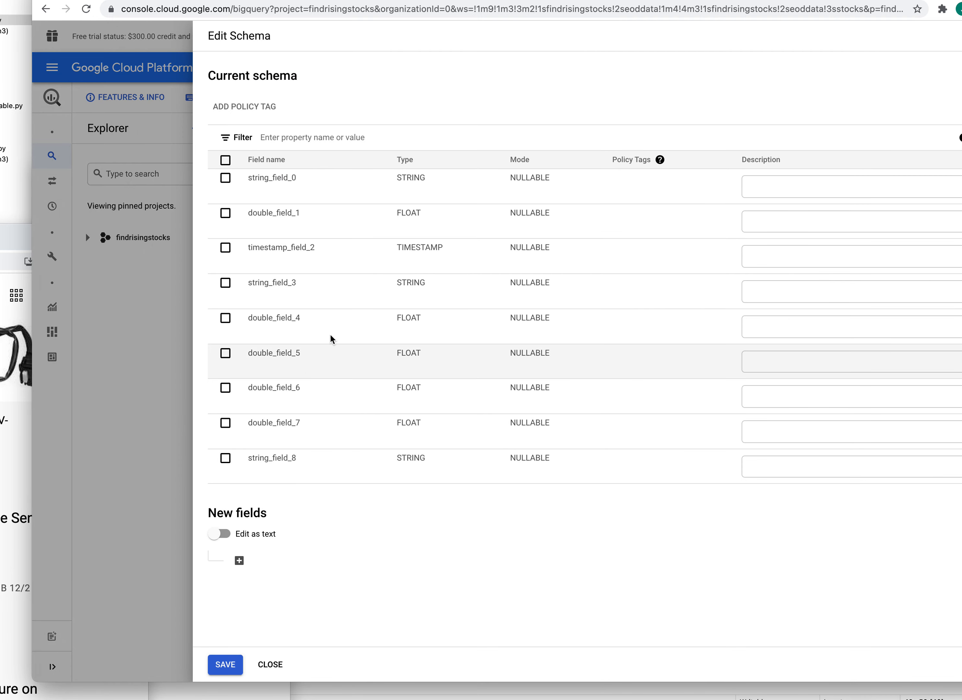
pyautogui.moveTo(296, 179); pyautogui.dragTo(270, 181)
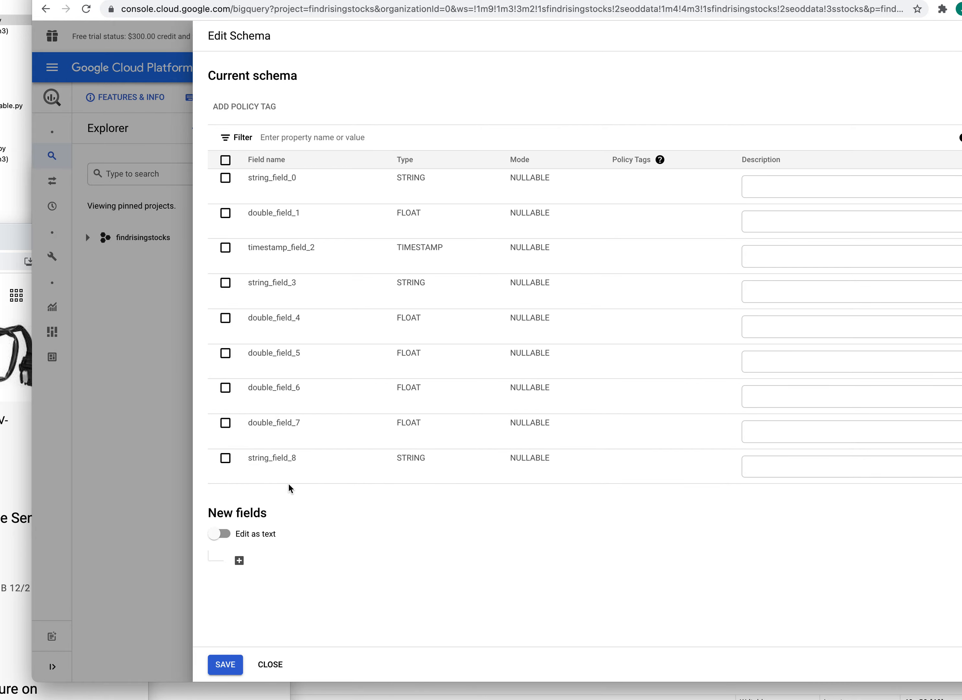
pyautogui.click(271, 664)
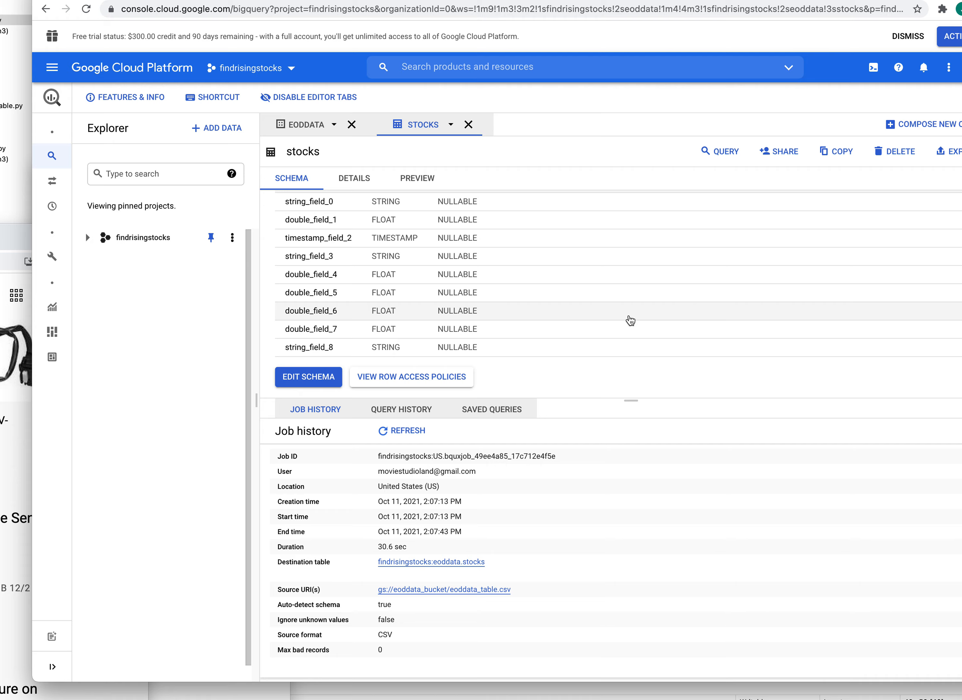
# - Delete the stocks table from eoddata, confirming with 'delete'
pyautogui.click(903, 151)
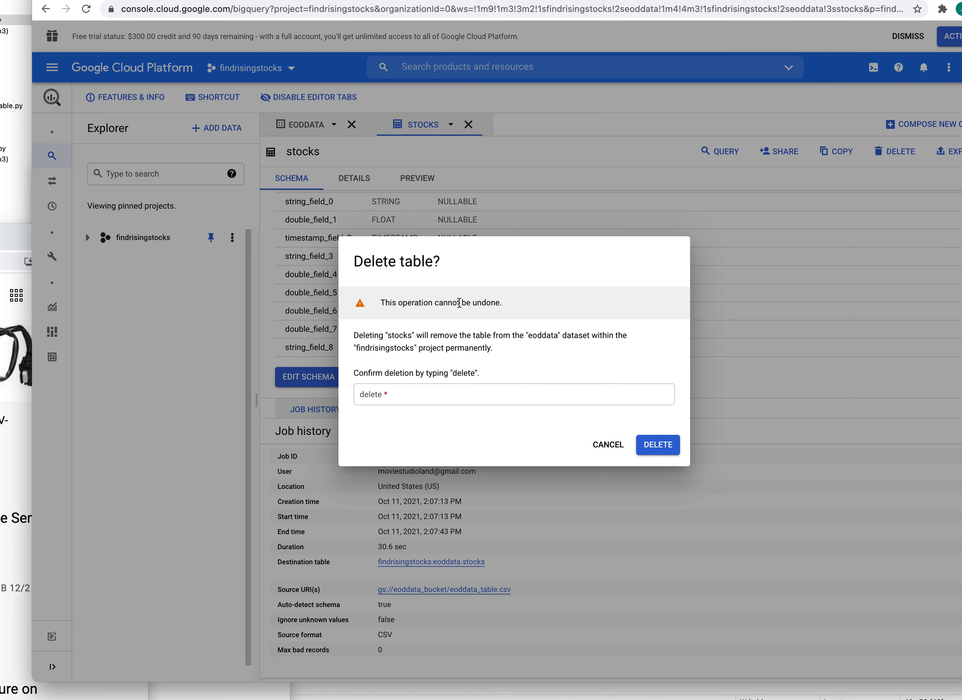
pyautogui.click(454, 393)
pyautogui.write('delete')
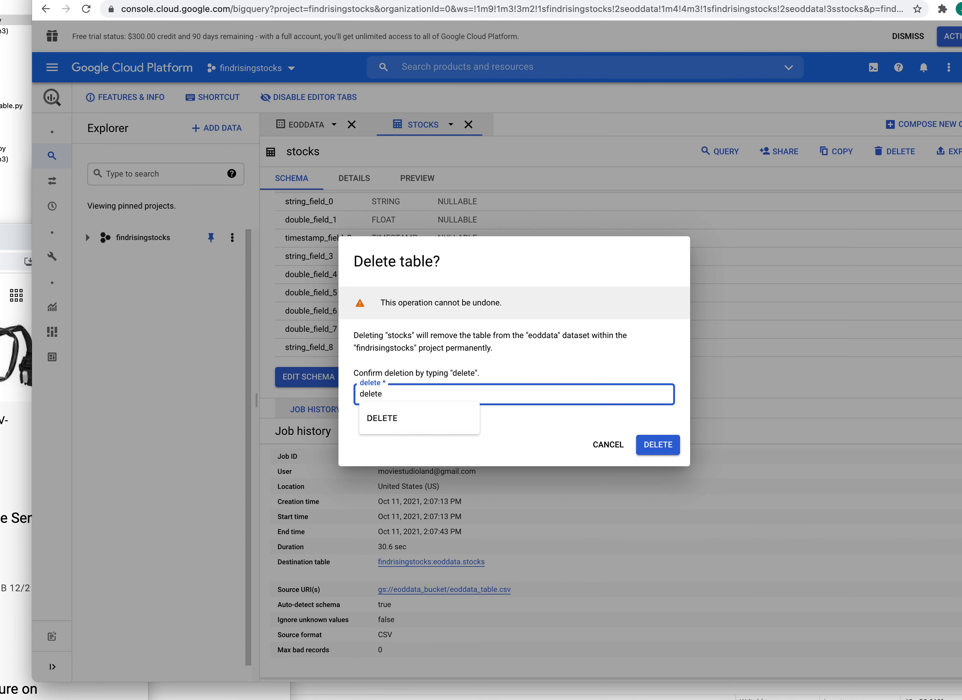
pyautogui.click(668, 446)
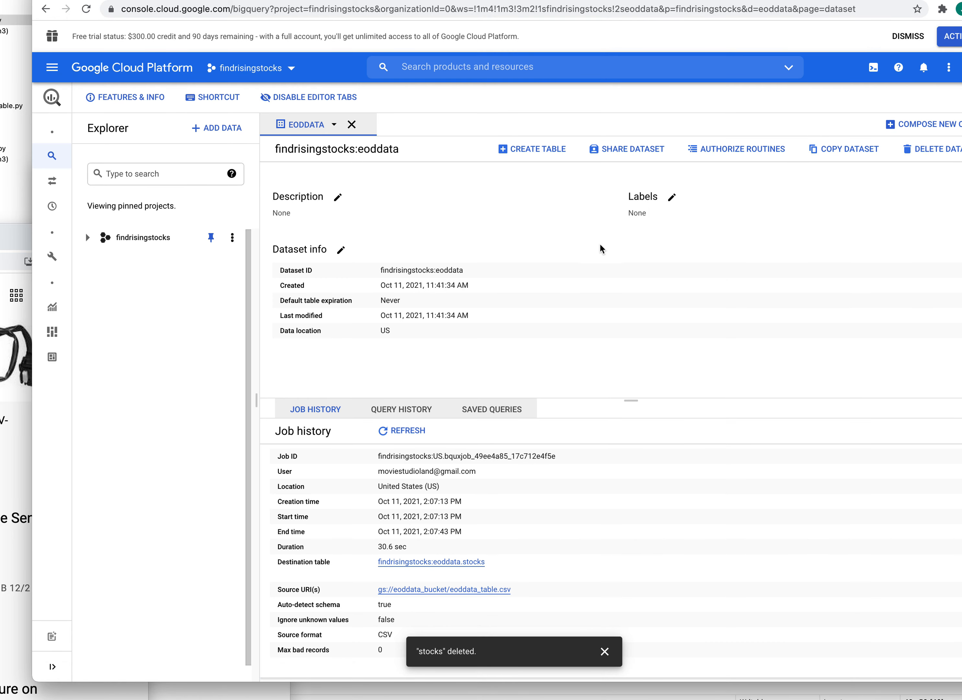
# - Start a new eoddata table sourced from Google Cloud Storage with CSV file format
pyautogui.click(538, 150)
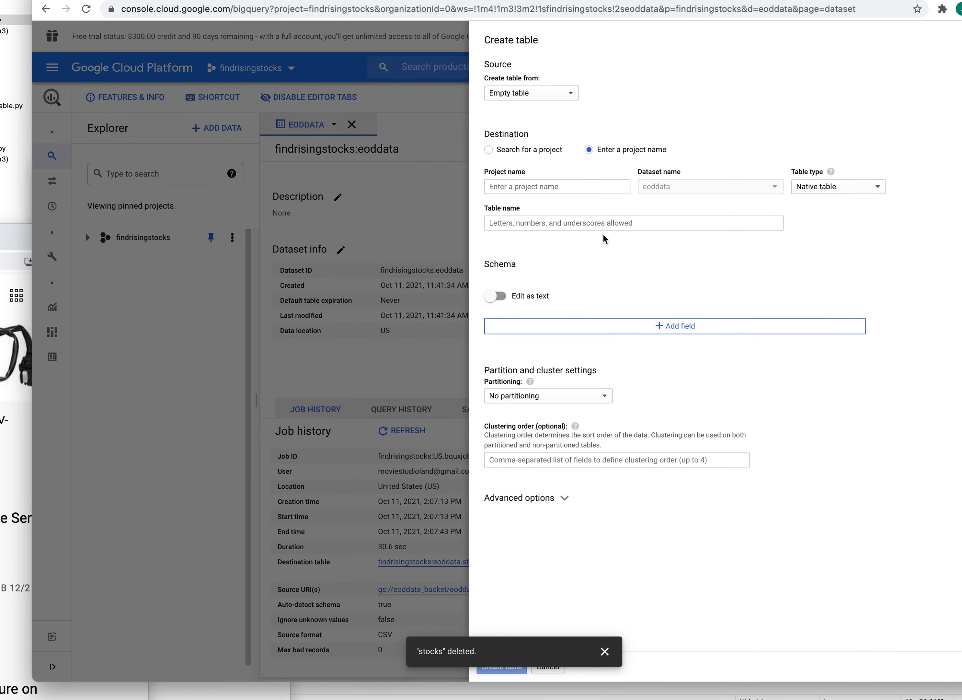
pyautogui.click(568, 93)
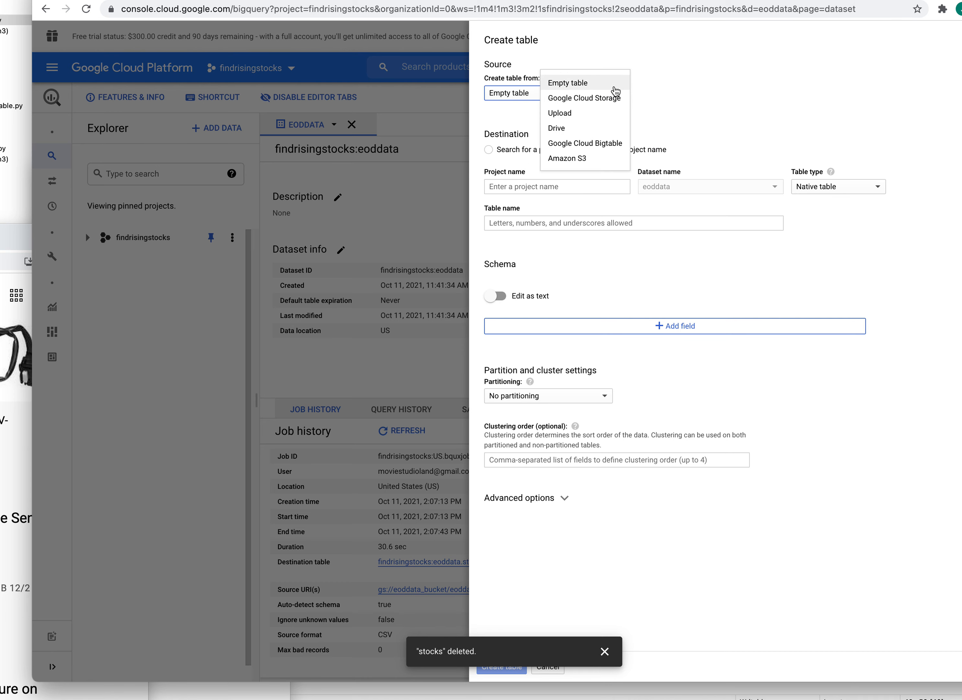
pyautogui.click(570, 99)
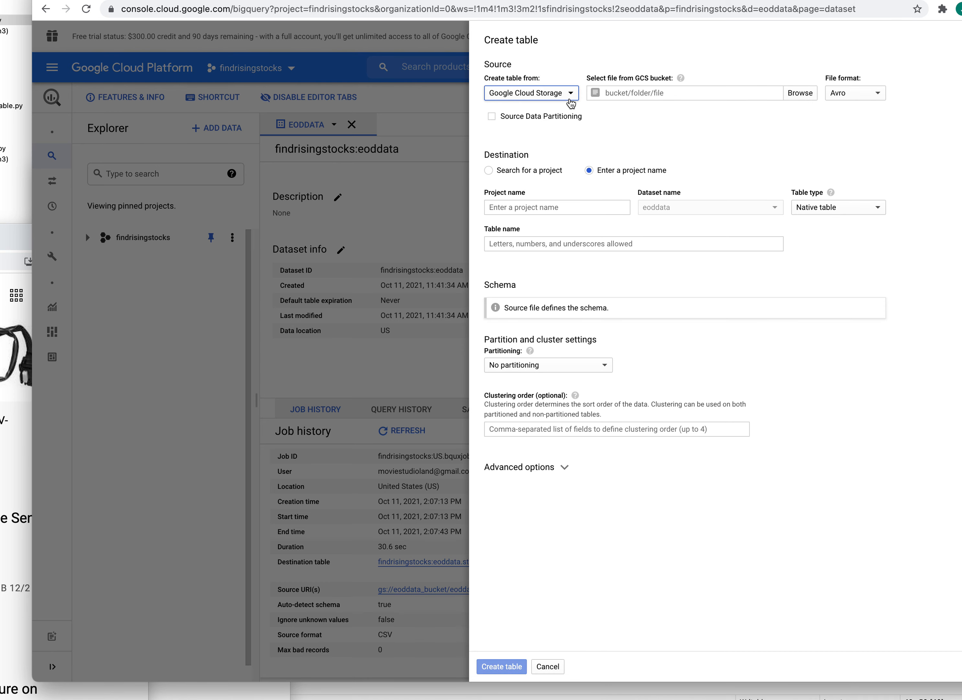
pyautogui.click(684, 93)
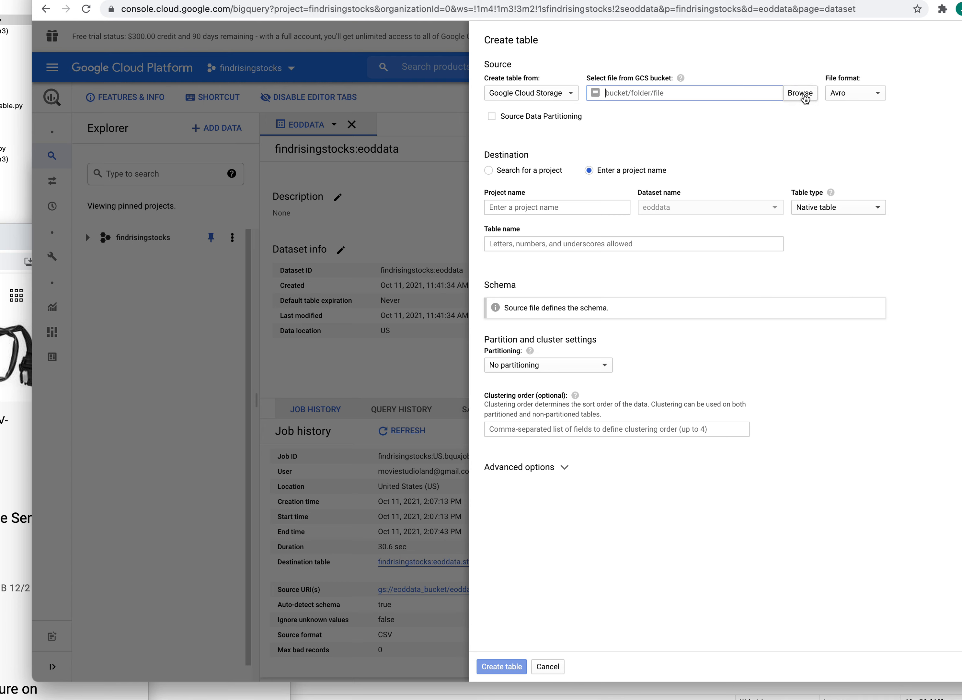
pyautogui.click(879, 94)
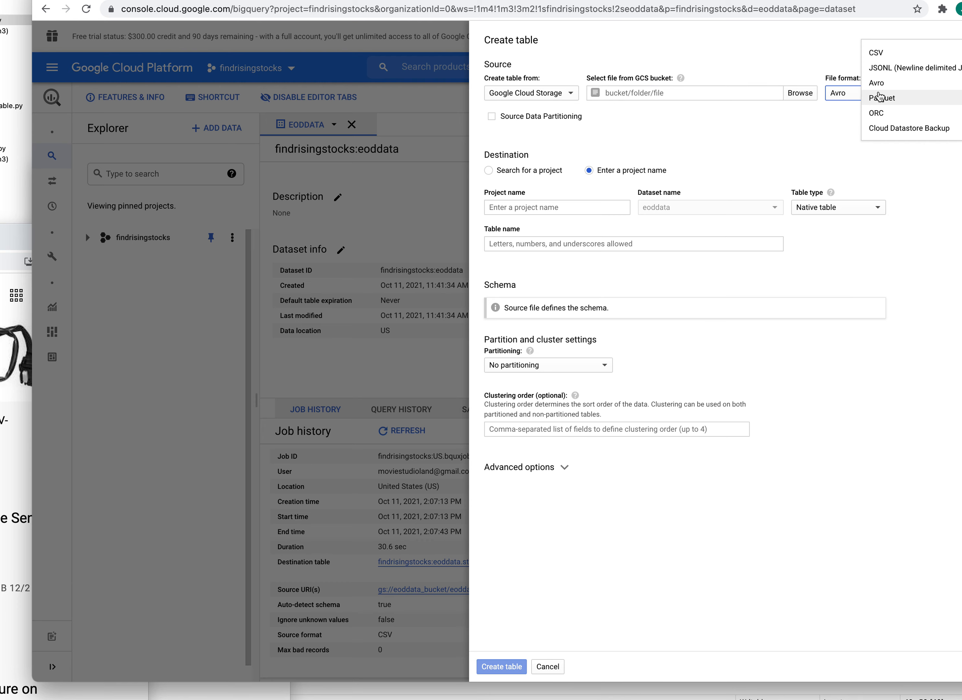
pyautogui.click(877, 52)
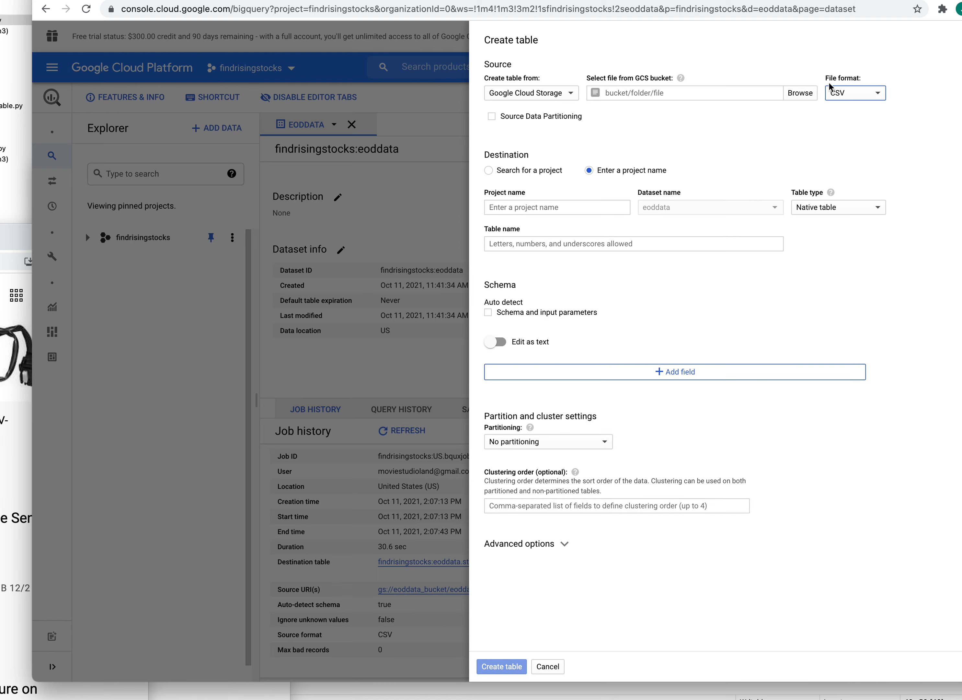
# - Pick eoddata_table.csv from eoddata_bucket as the new table's source file
pyautogui.click(800, 93)
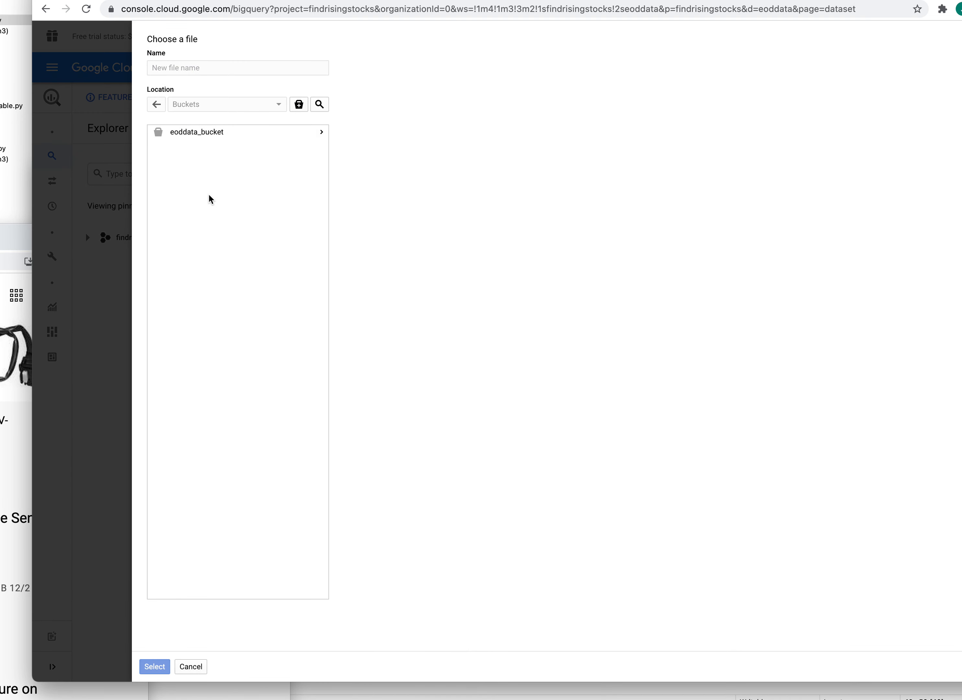
pyautogui.click(321, 132)
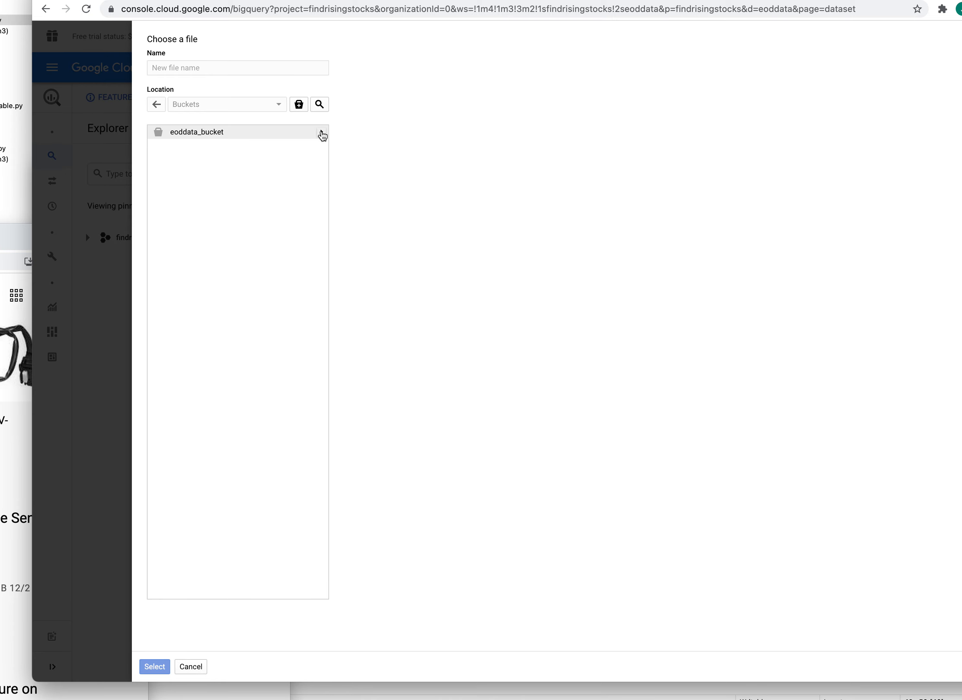
pyautogui.click(210, 133)
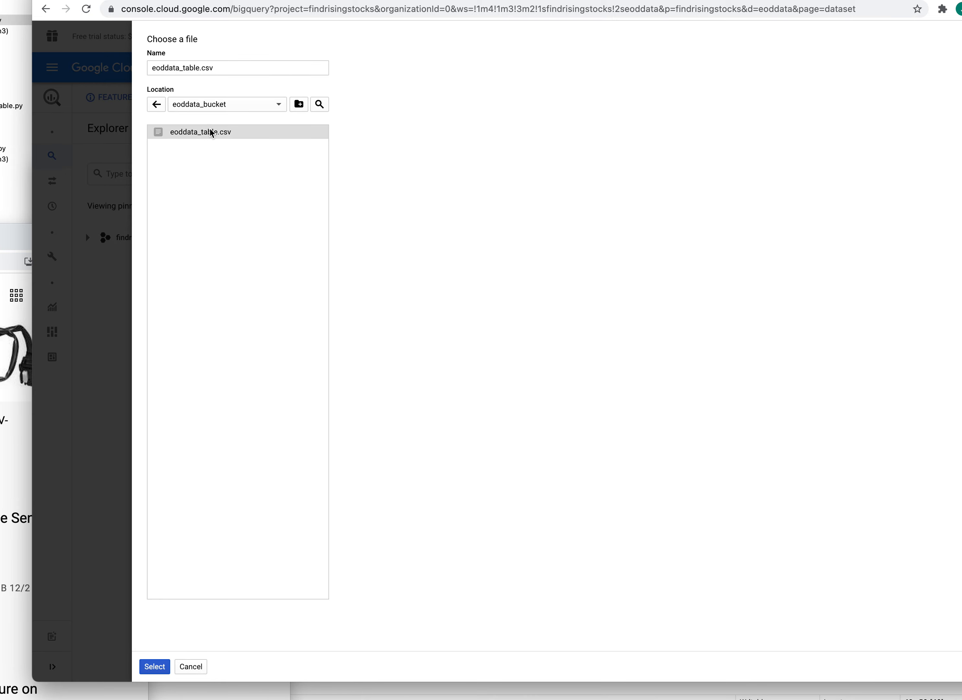
pyautogui.click(151, 666)
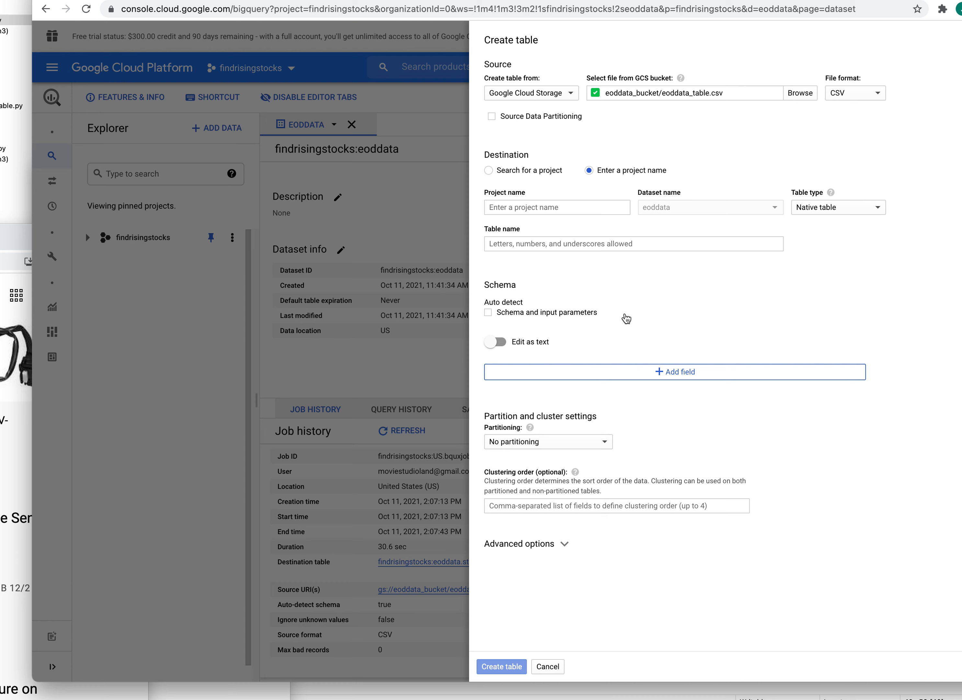
# - Enter findrisingstocks as the project and stocks as the table name
pyautogui.click(561, 208)
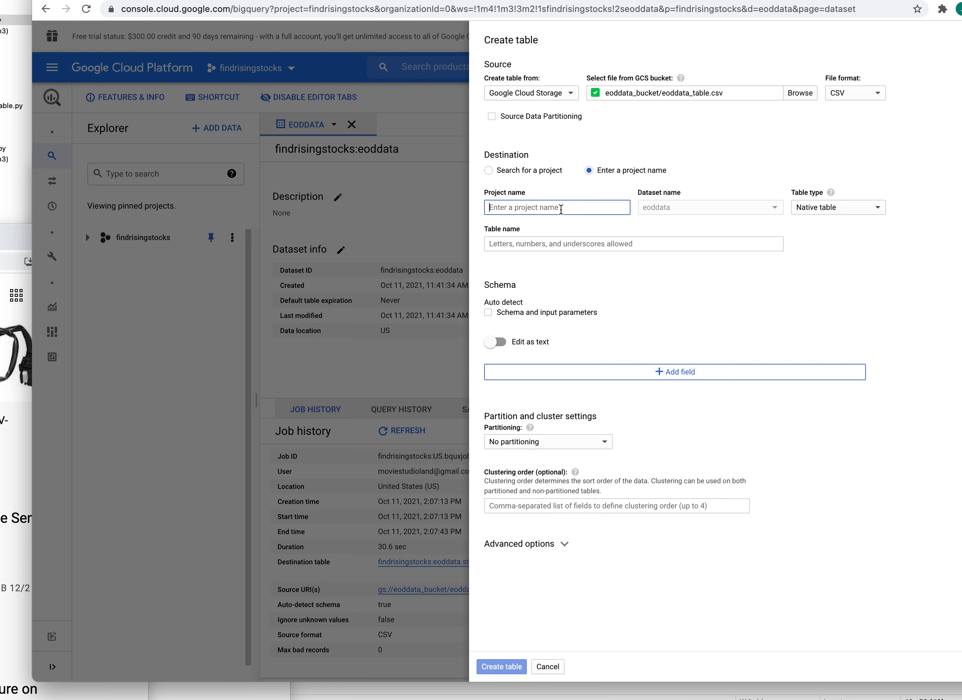
pyautogui.write('findrisingstocks')
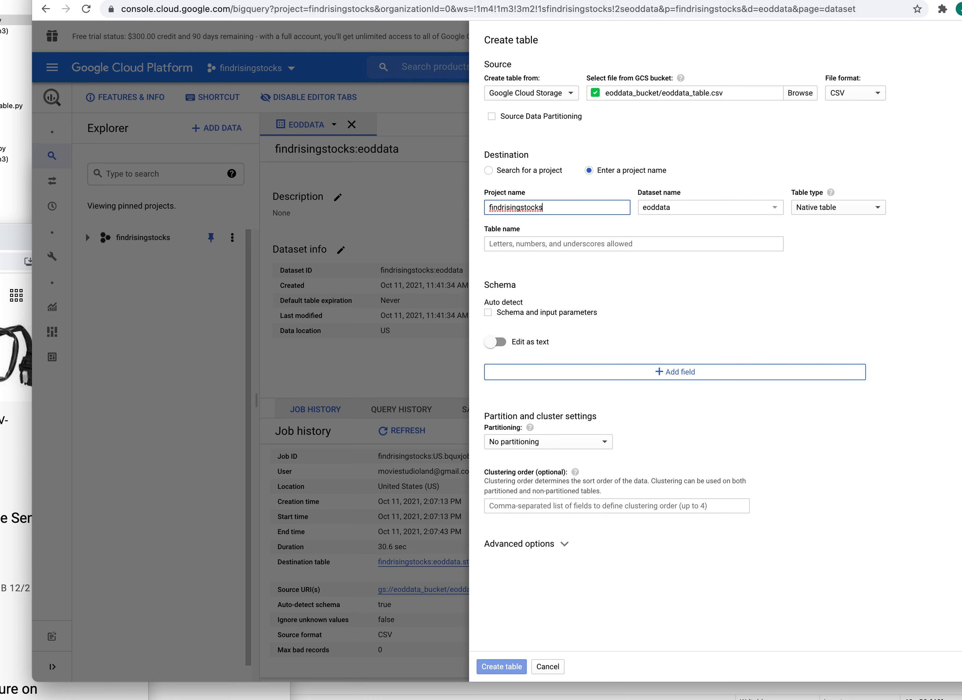
pyautogui.click(889, 276)
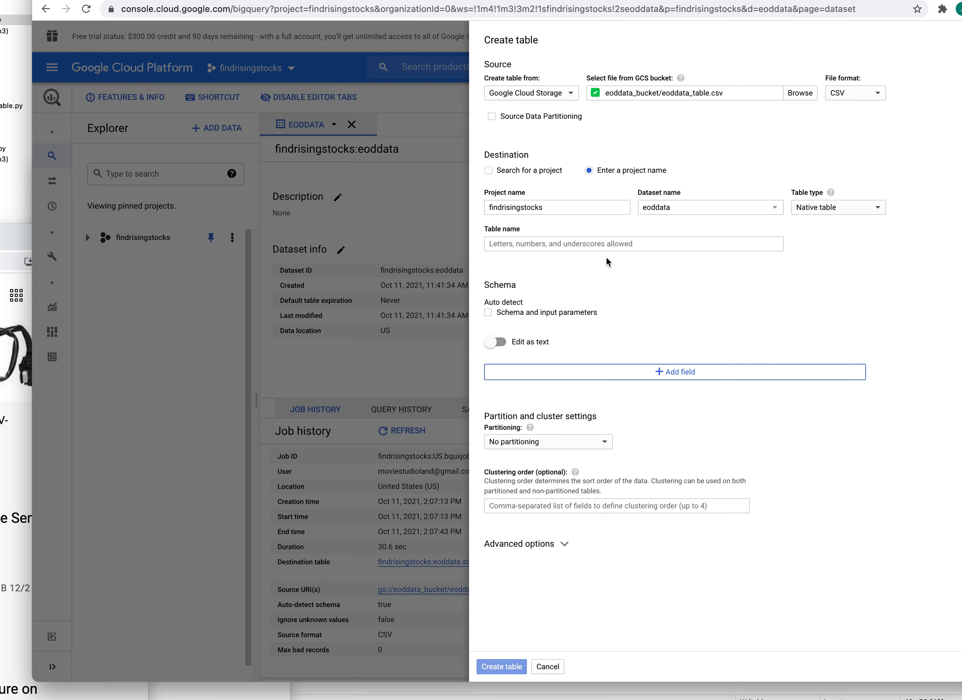
pyautogui.click(586, 244)
pyautogui.write('stocks')
pyautogui.click(687, 282)
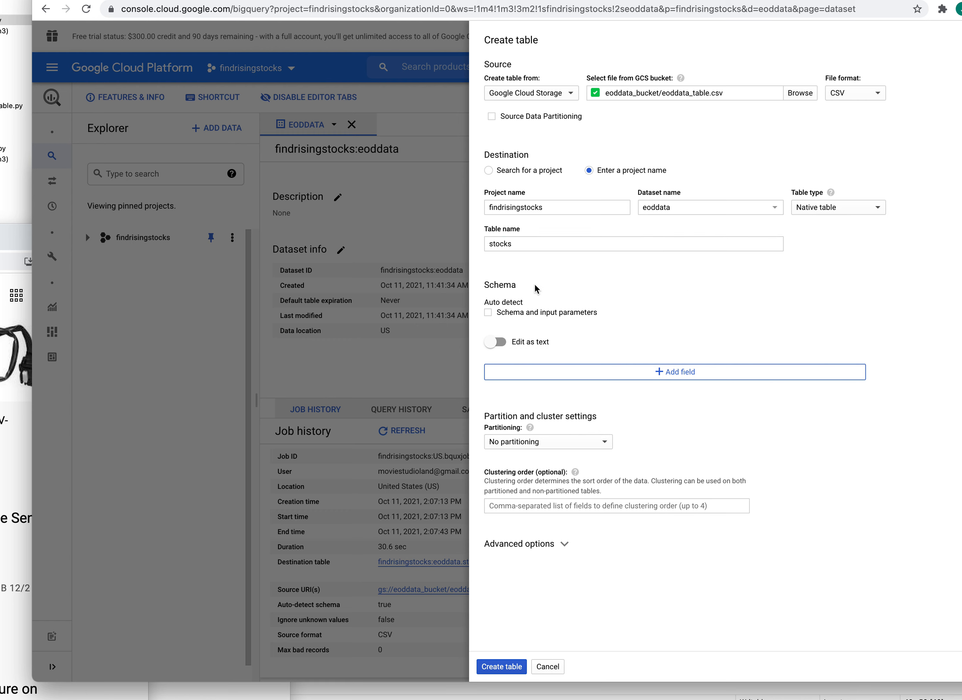
# - Keep field-by-field schema entry in the stocks form and add two blank schema rows
pyautogui.click(533, 301)
pyautogui.click(505, 341)
pyautogui.click(505, 341)
pyautogui.click(688, 374)
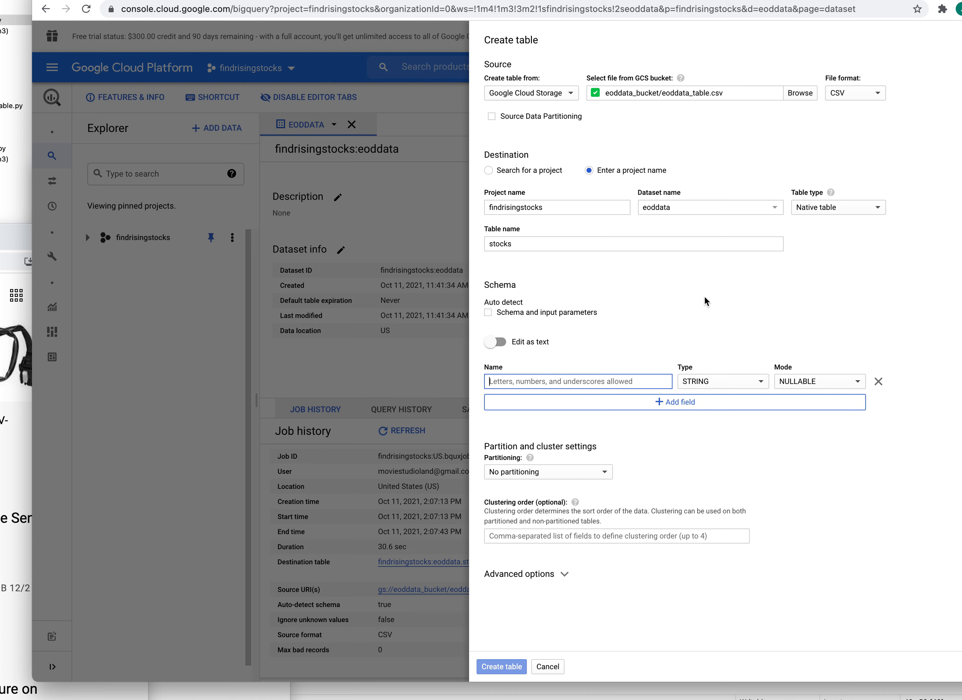
pyautogui.click(669, 403)
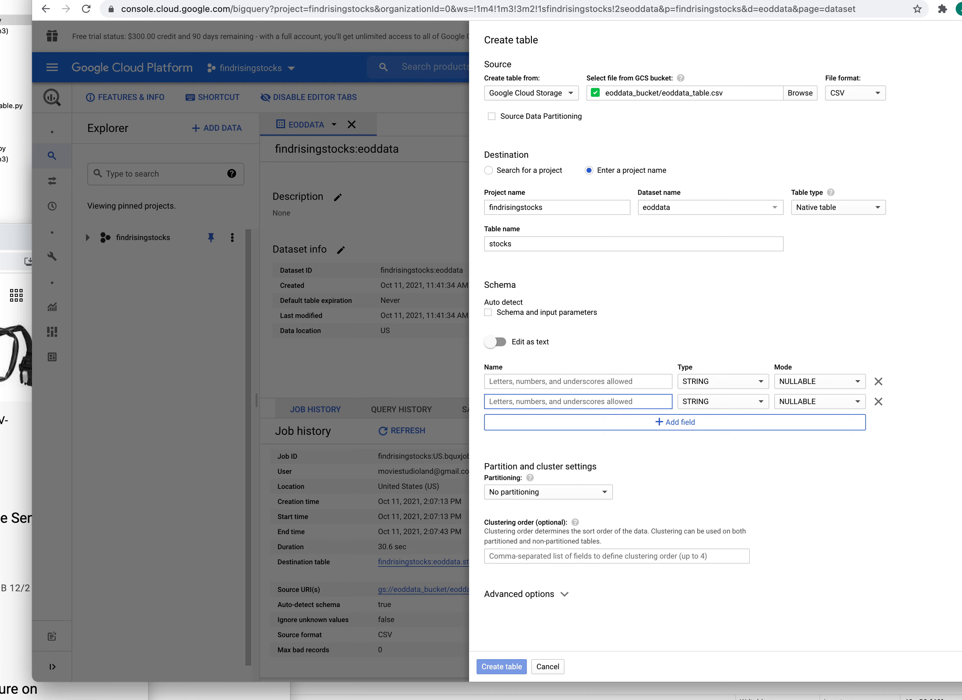
pyautogui.rightClick(522, 698)
# - In a new enlarged Terminal window, ssh to pi1 and become root with sudo su
pyautogui.moveTo(506, 667)
pyautogui.click(617, 664)
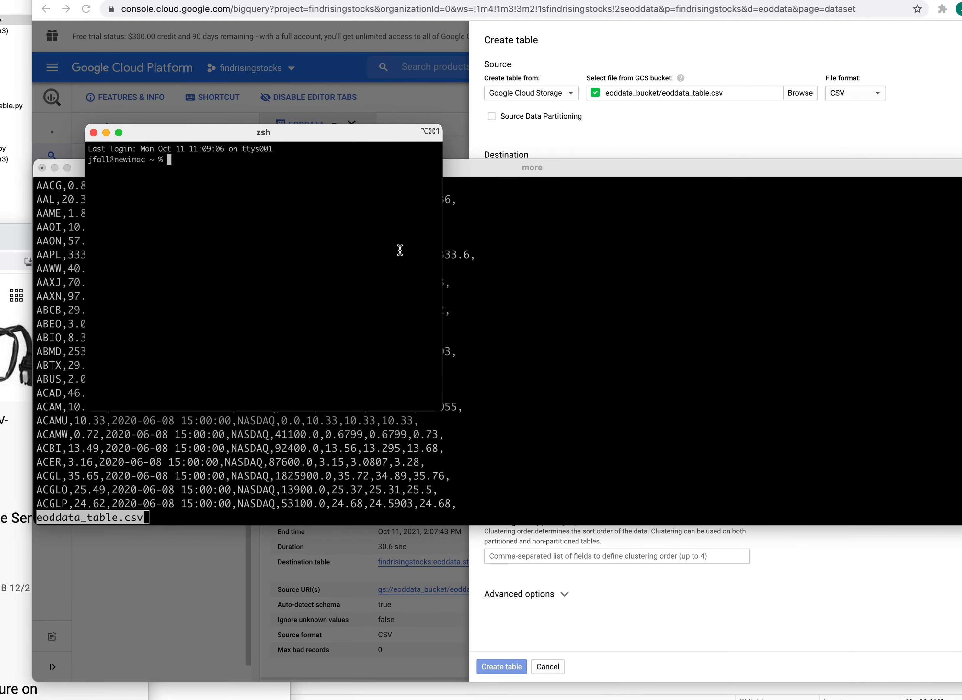
pyautogui.moveTo(267, 133); pyautogui.dragTo(258, 159)
pyautogui.moveTo(437, 432); pyautogui.dragTo(806, 459)
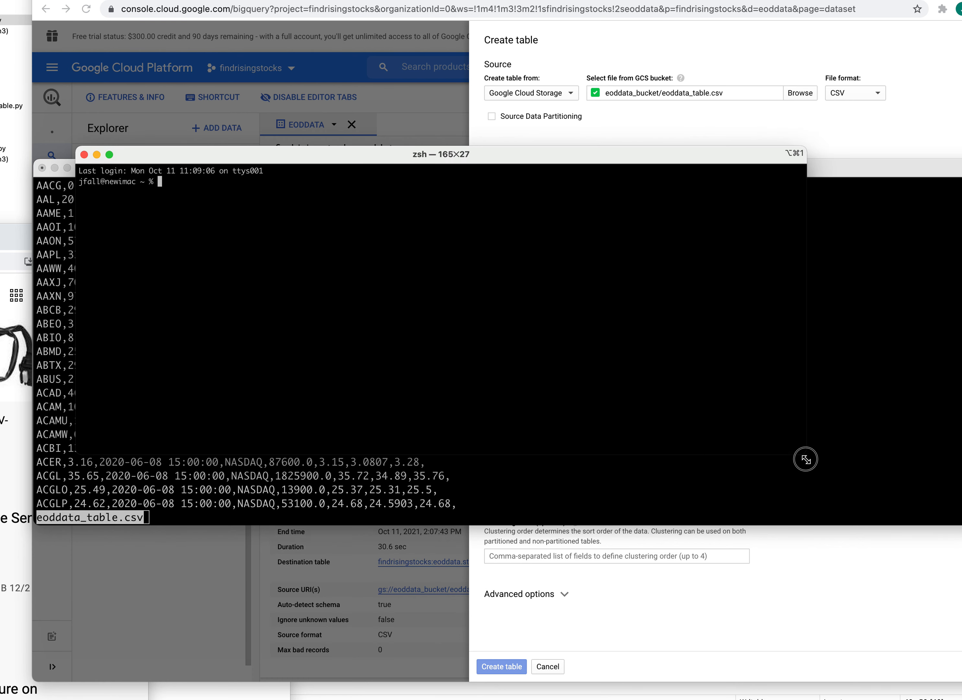
pyautogui.write('ssh pi')
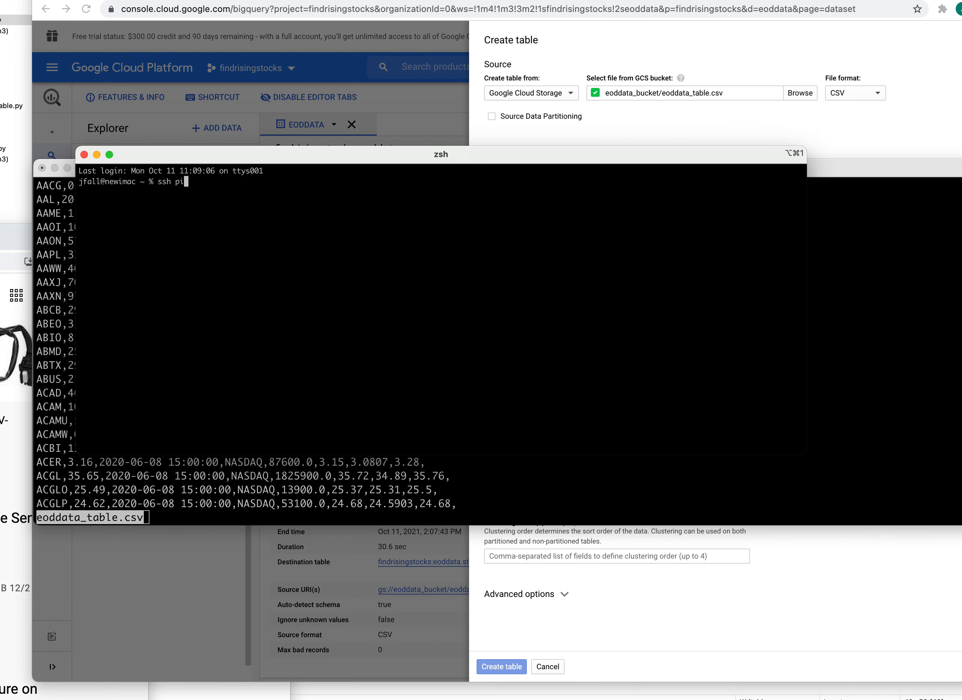
pyautogui.write('1')
pyautogui.press('Return')
pyautogui.press('Return')
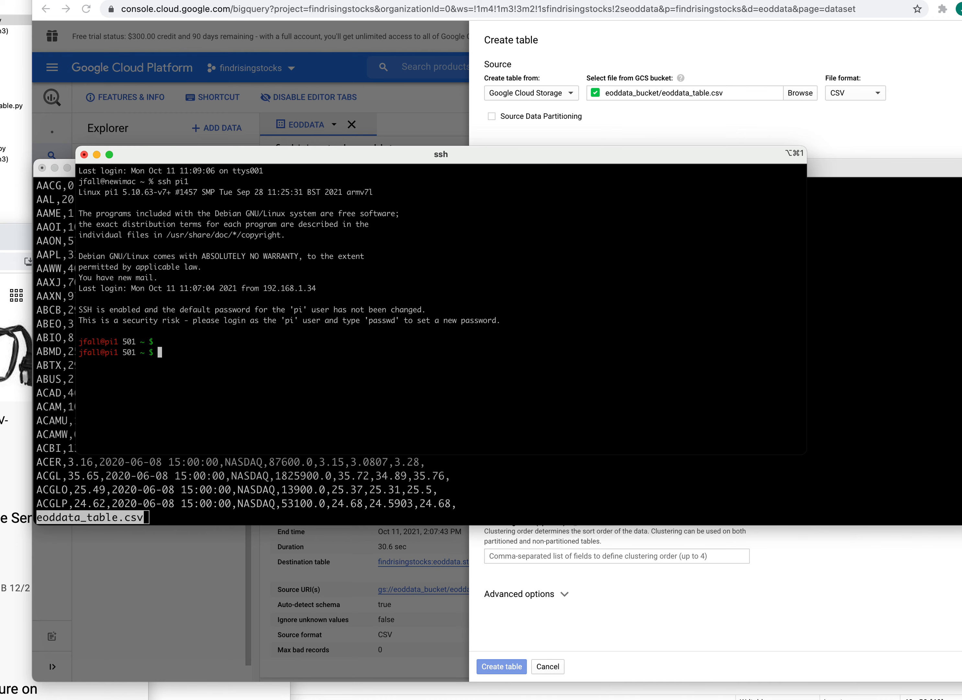
pyautogui.write('more')
pyautogui.press('BackSpace')
pyautogui.press('BackSpace')
pyautogui.press('BackSpace')
pyautogui.press('BackSpace')
pyautogui.press('BackSpace')
pyautogui.press('super+plus')
pyautogui.press('super+plus')
pyautogui.press('super+plus')
pyautogui.press('super+plus')
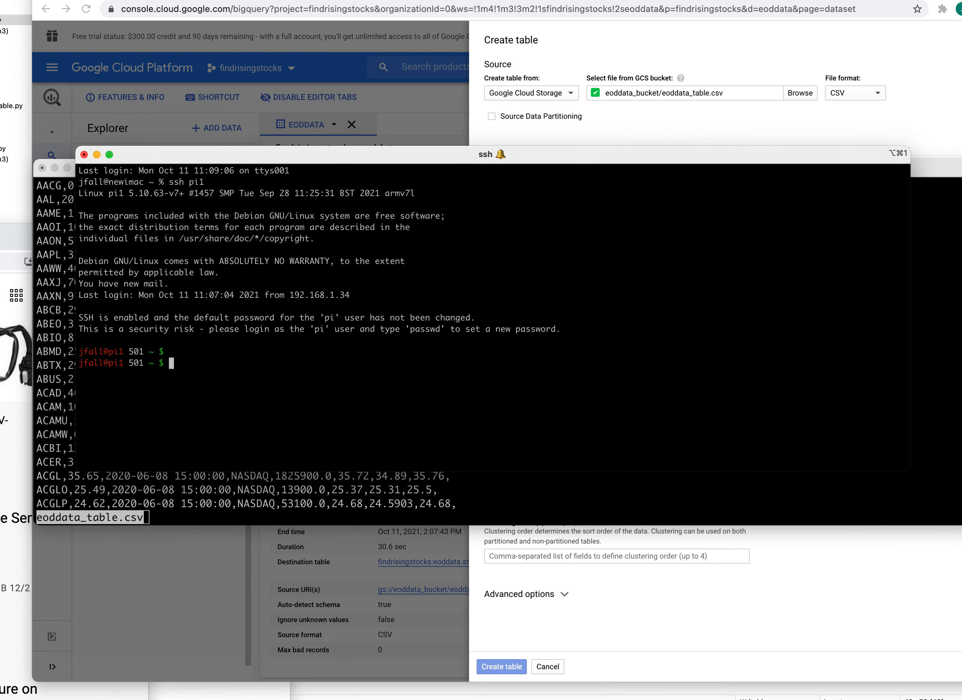
pyautogui.write('sudo su')
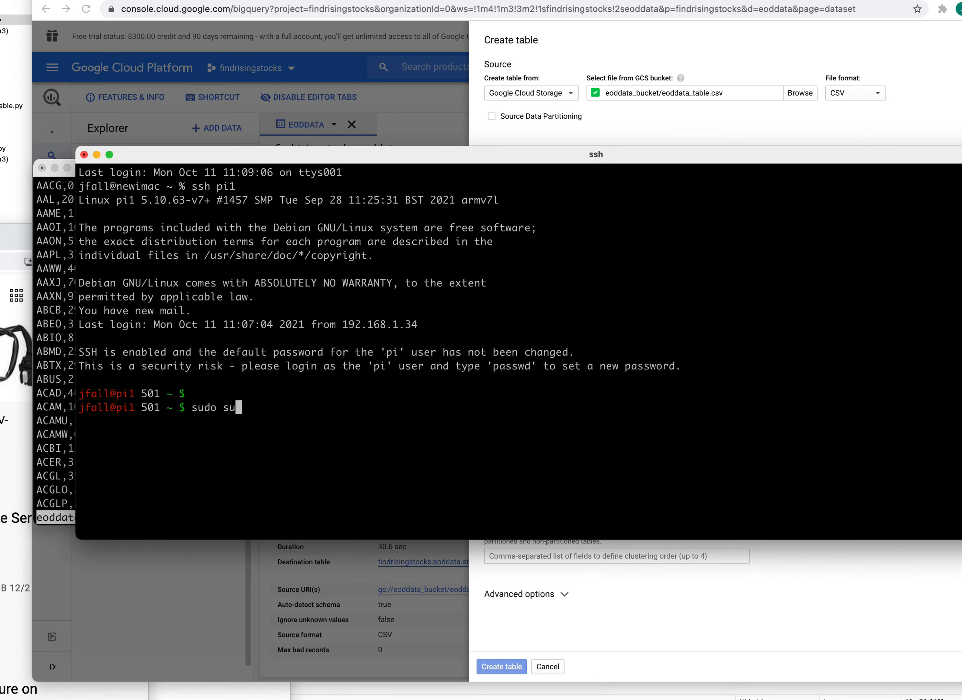
pyautogui.press('Return')
pyautogui.press('Return')
# - Start mysql, switch to the eoddata database and list its tables
pyautogui.write('mysql')
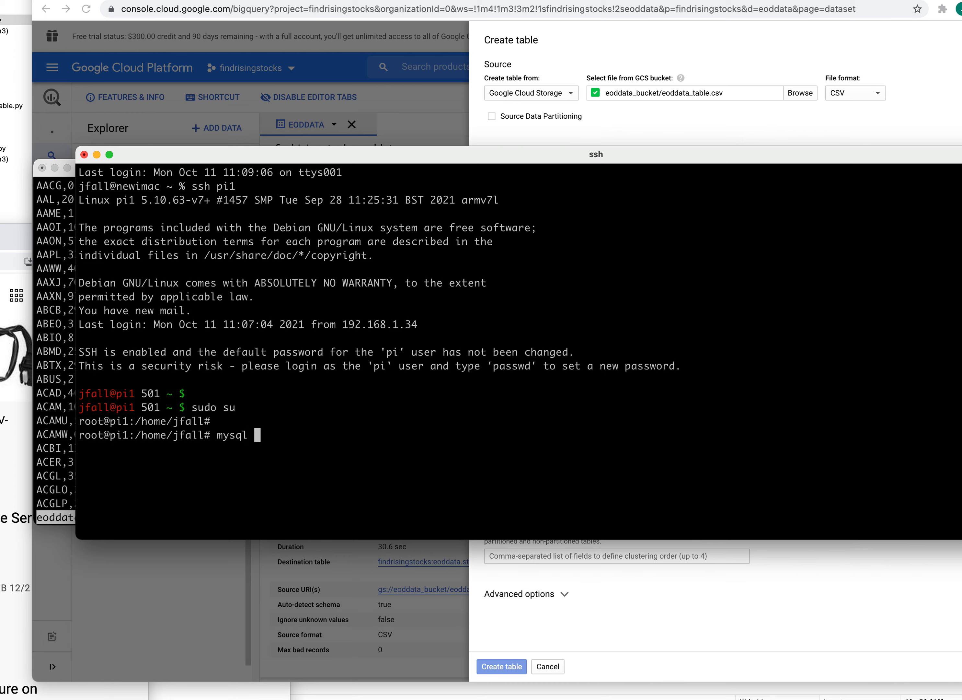
pyautogui.press('Return')
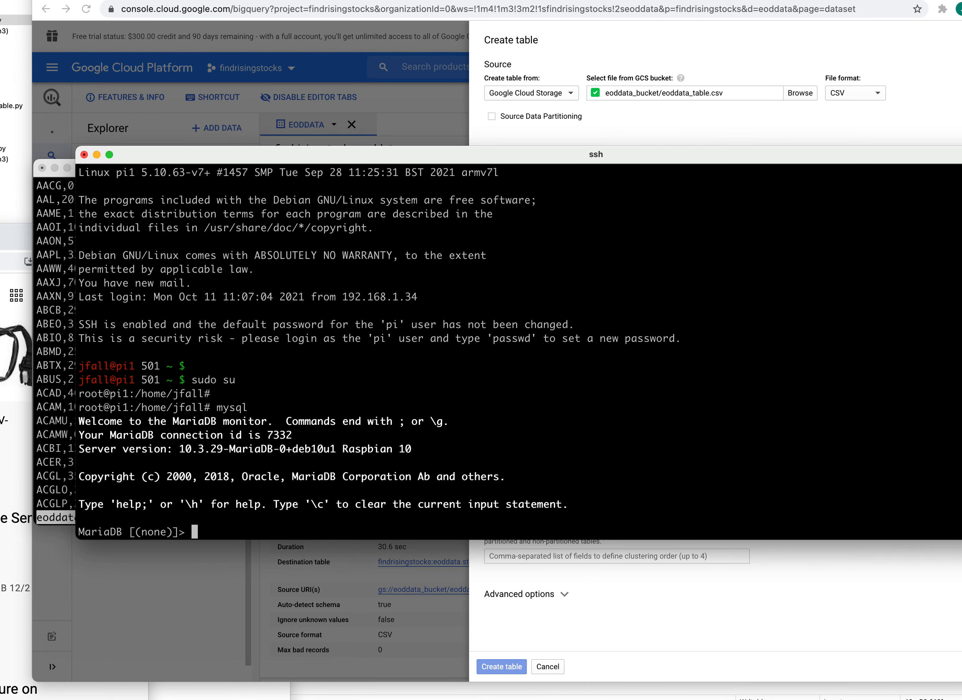
pyautogui.write('use eoddata')
pyautogui.press('Return')
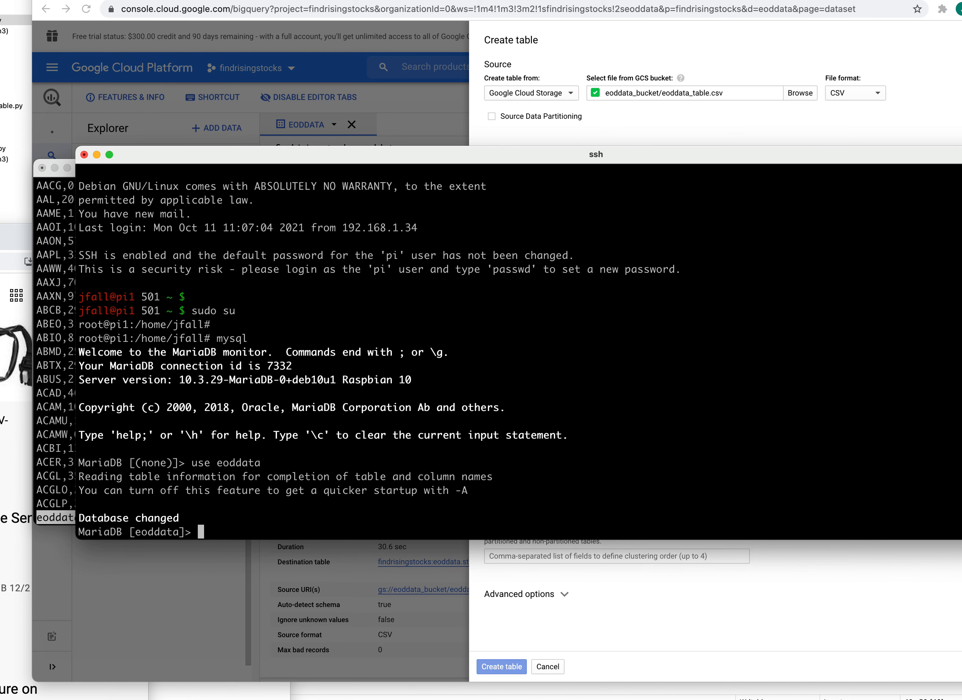
pyautogui.write('show tab')
pyautogui.write('eles')
pyautogui.press('BackSpace')
pyautogui.press('BackSpace')
pyautogui.press('BackSpace')
pyautogui.press('BackSpace')
pyautogui.write('bl')
pyautogui.press('BackSpace')
pyautogui.press('BackSpace')
pyautogui.write('les')
pyautogui.press('Return')
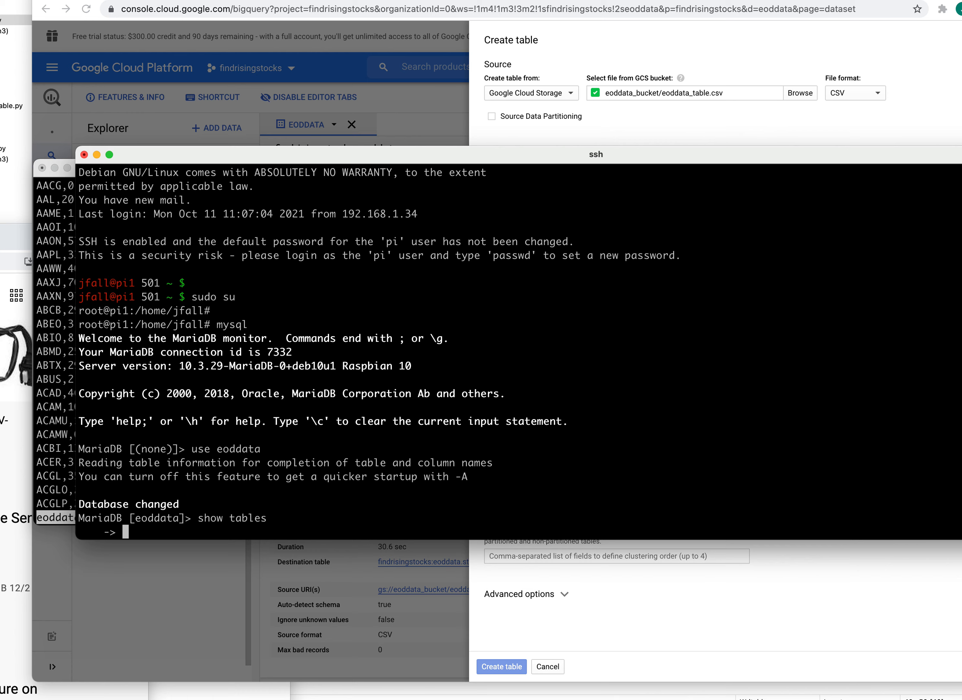
pyautogui.write(';')
pyautogui.press('Return')
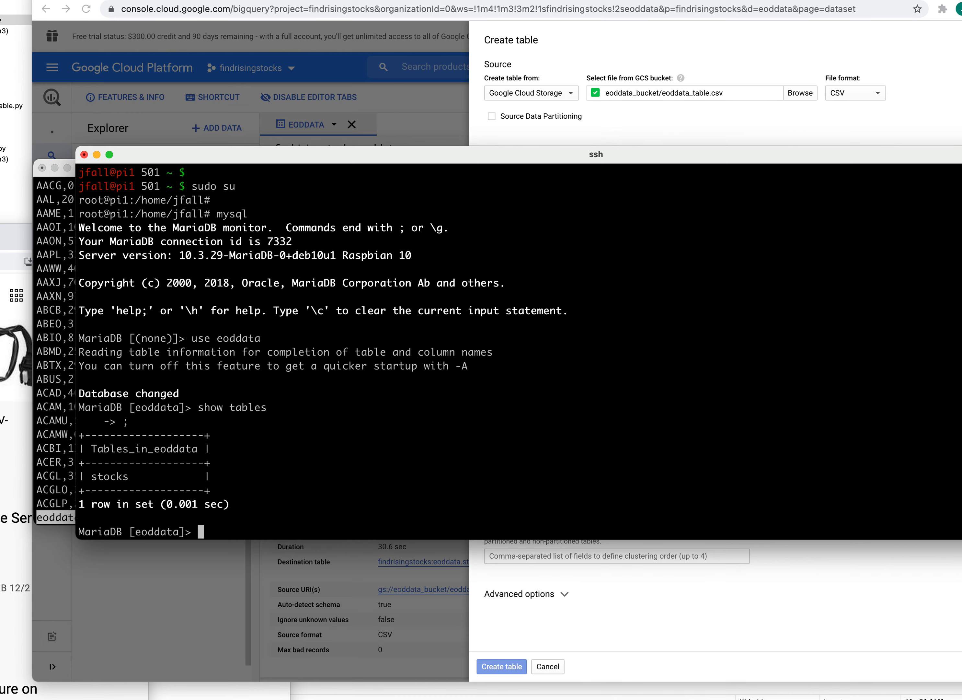
# - Run describe stocks; to show the nine stocks columns and their types
pyautogui.write('describe stocks;')
pyautogui.press('Return')
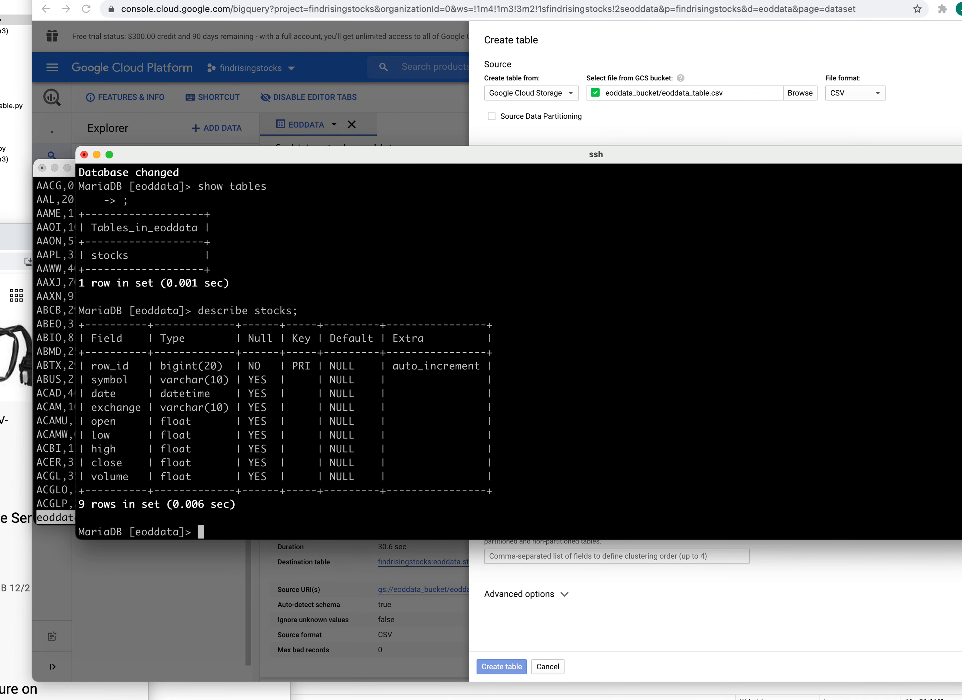
pyautogui.moveTo(510, 162); pyautogui.dragTo(478, 293)
pyautogui.click(774, 133)
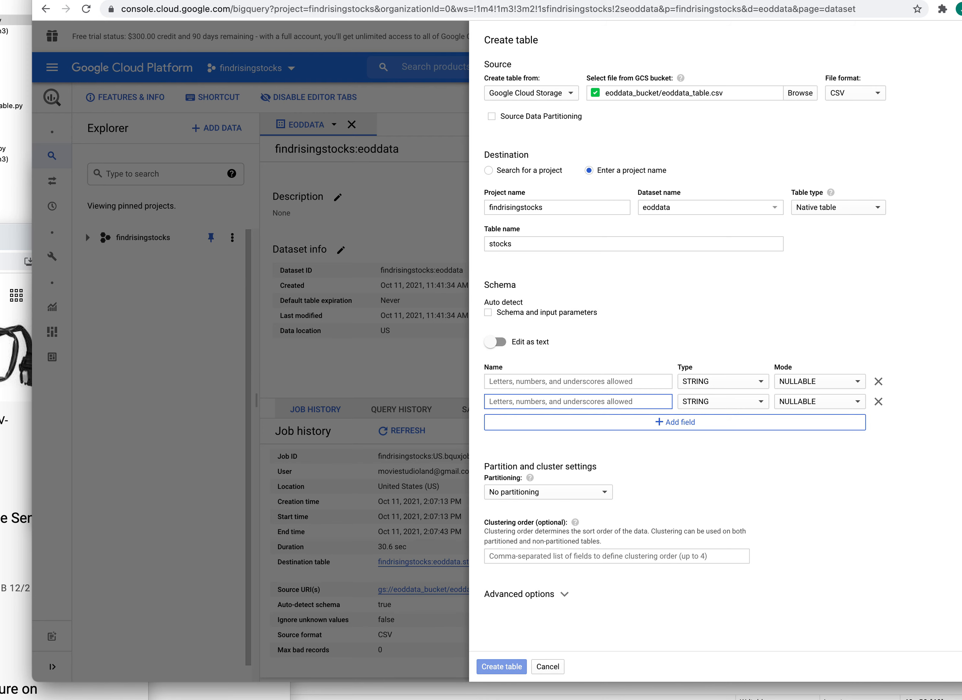
# - Close the CSV listing window and move the MariaDB session to the screen edge
pyautogui.press('super+Tab')
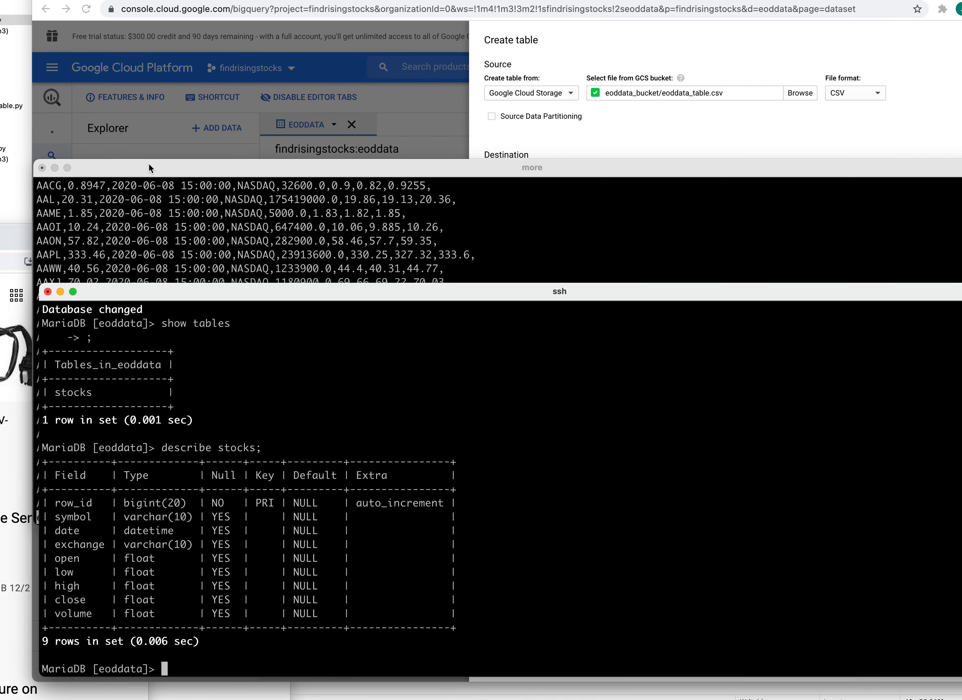
pyautogui.click(806, 165)
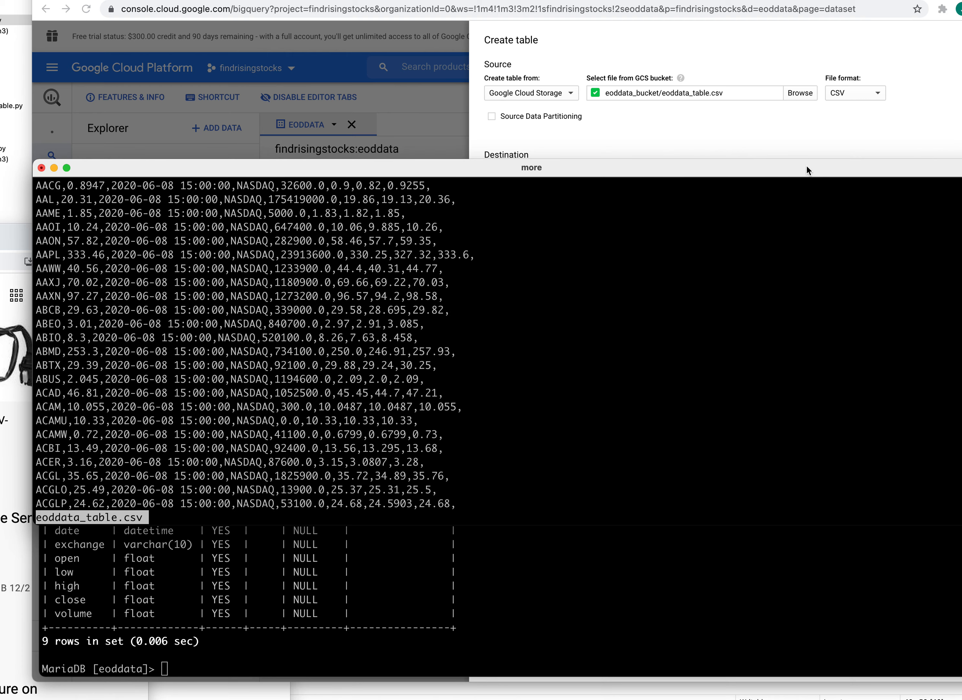
pyautogui.click(42, 168)
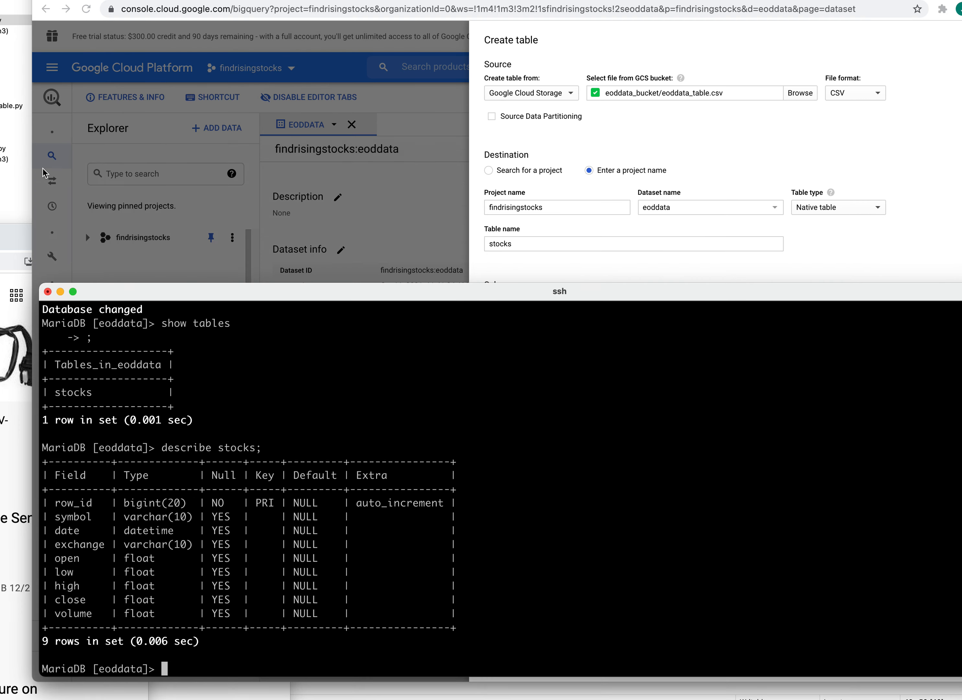
pyautogui.moveTo(332, 294); pyautogui.dragTo(277, 694)
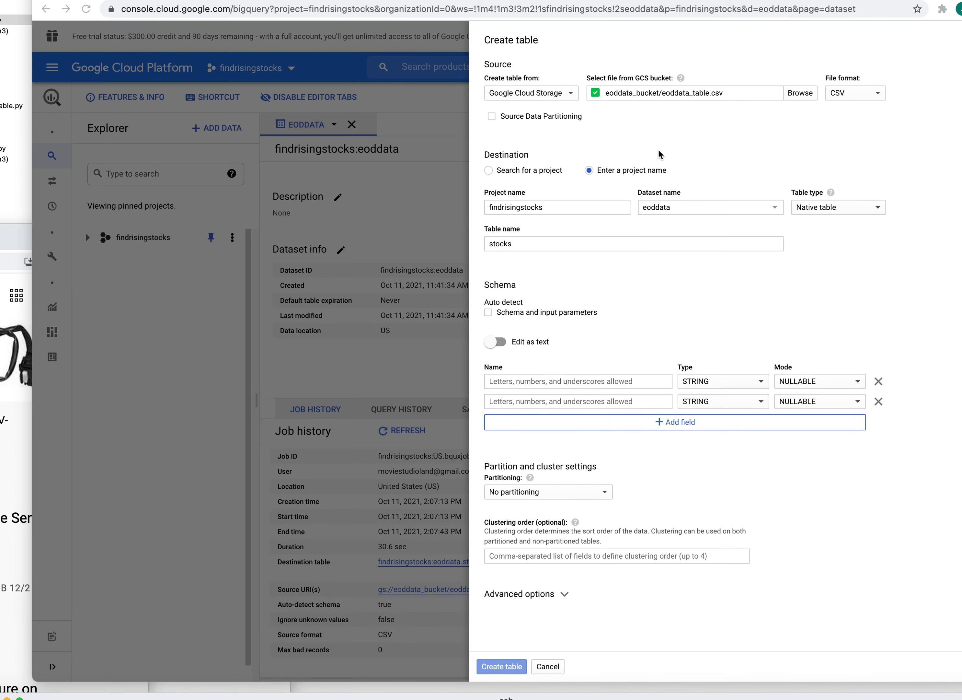
# - Fill the first schema row with name row_id, type INTEGER, mode NULLABLE
pyautogui.click(610, 381)
pyautogui.write('row')
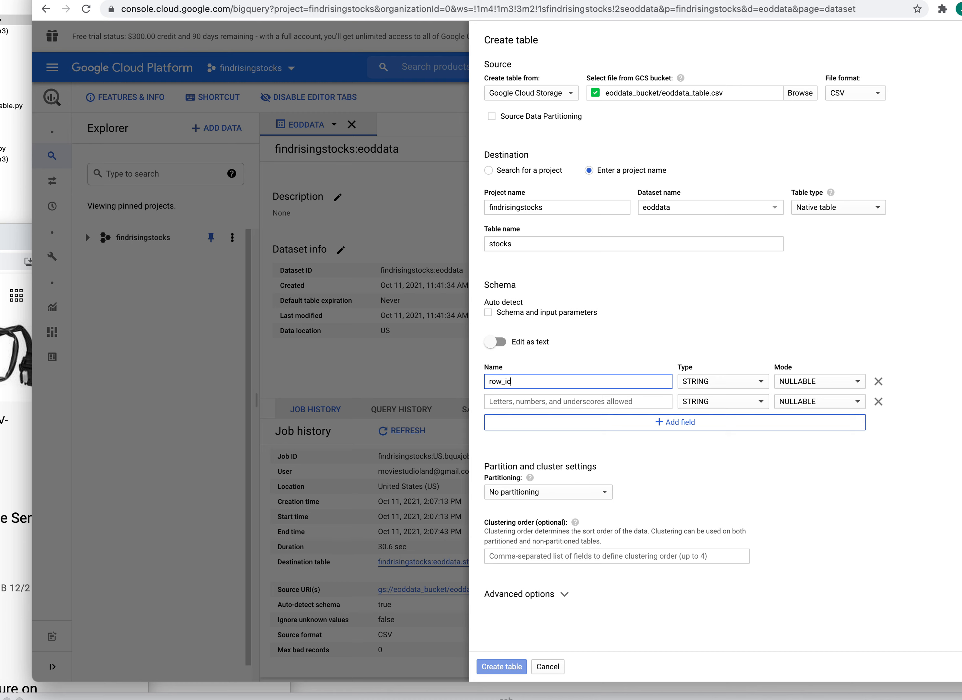
pyautogui.write('_id')
pyautogui.click(754, 381)
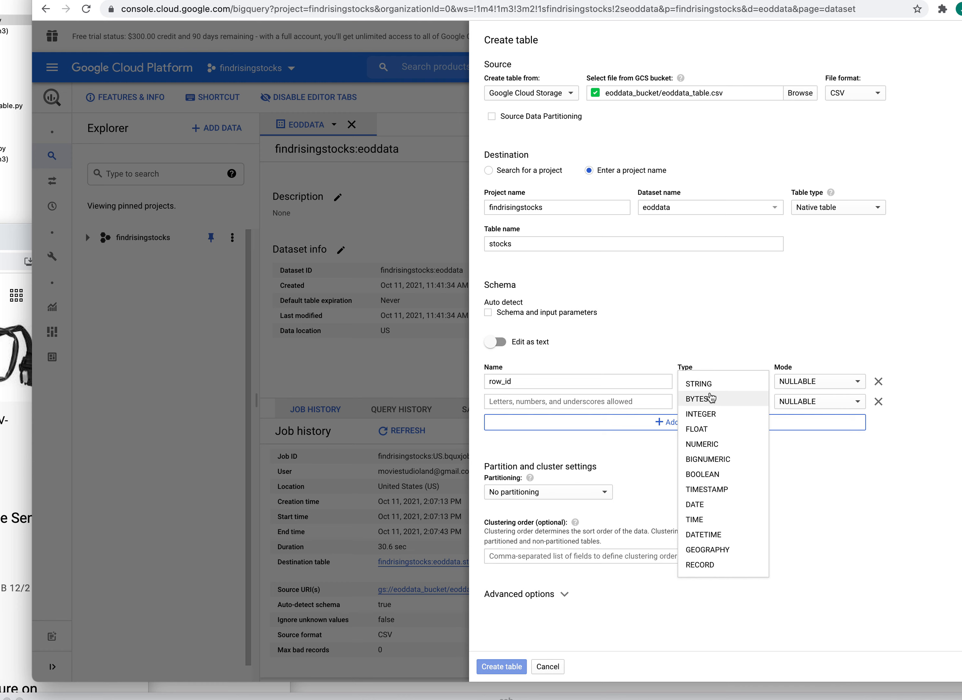
pyautogui.click(705, 415)
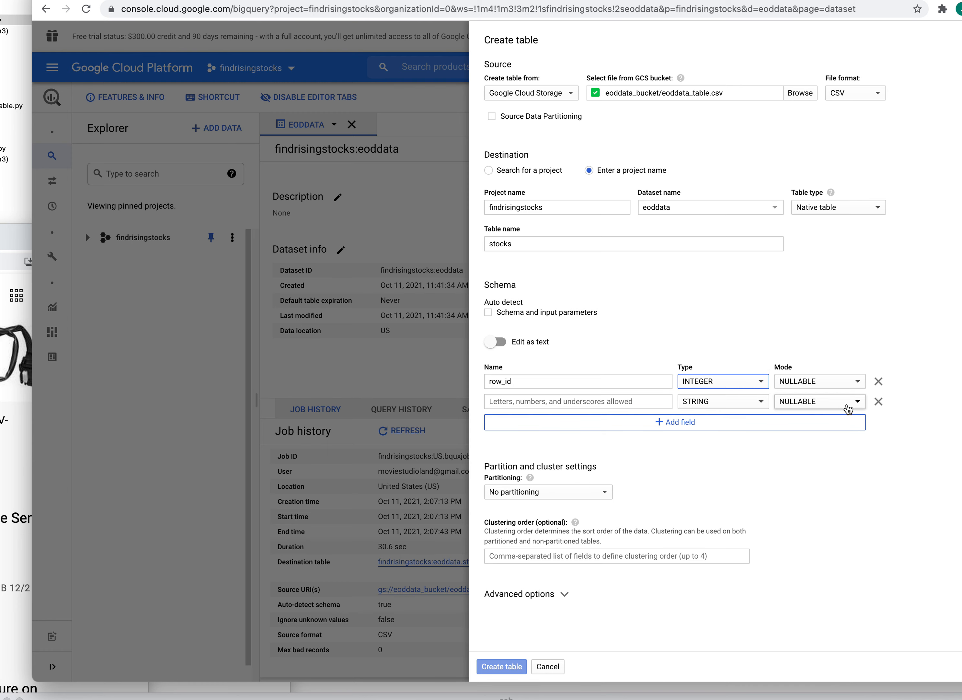
pyautogui.click(858, 382)
pyautogui.click(859, 384)
pyautogui.click(860, 384)
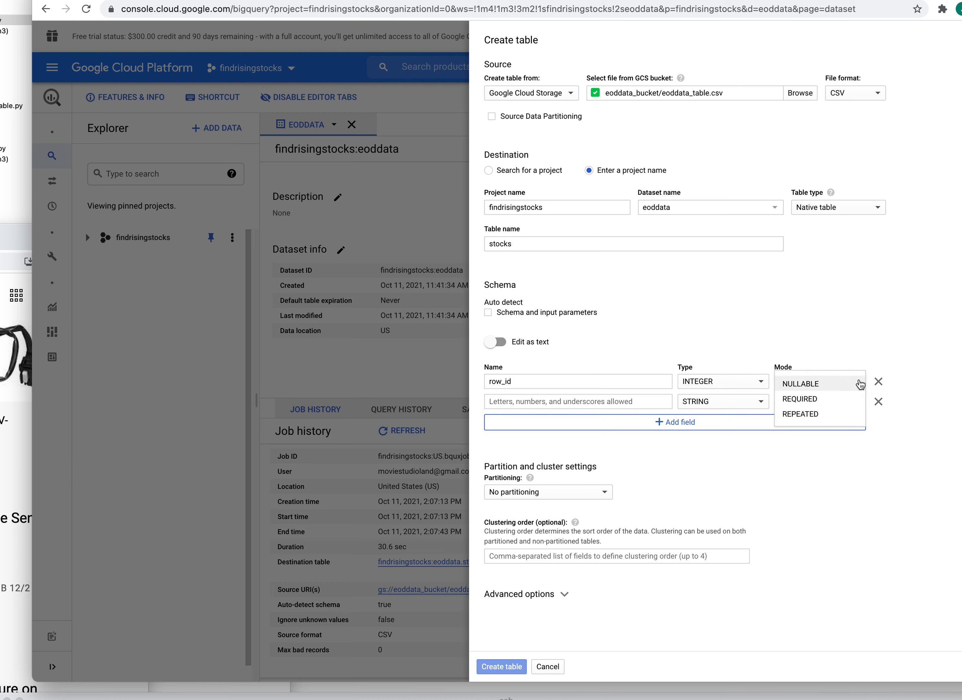
pyautogui.click(860, 384)
pyautogui.click(860, 384)
pyautogui.click(861, 384)
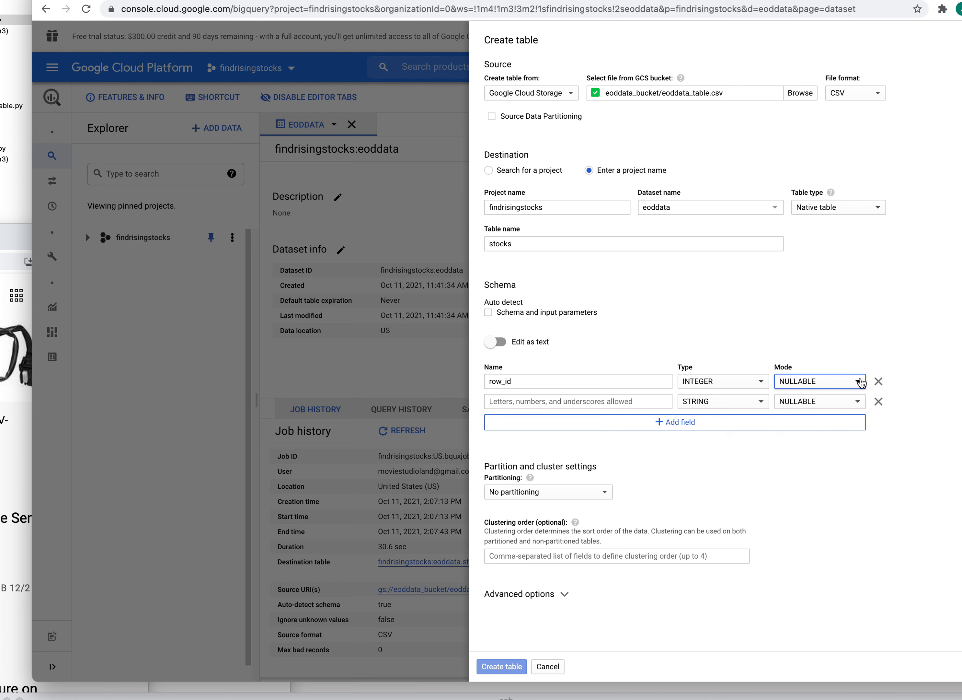
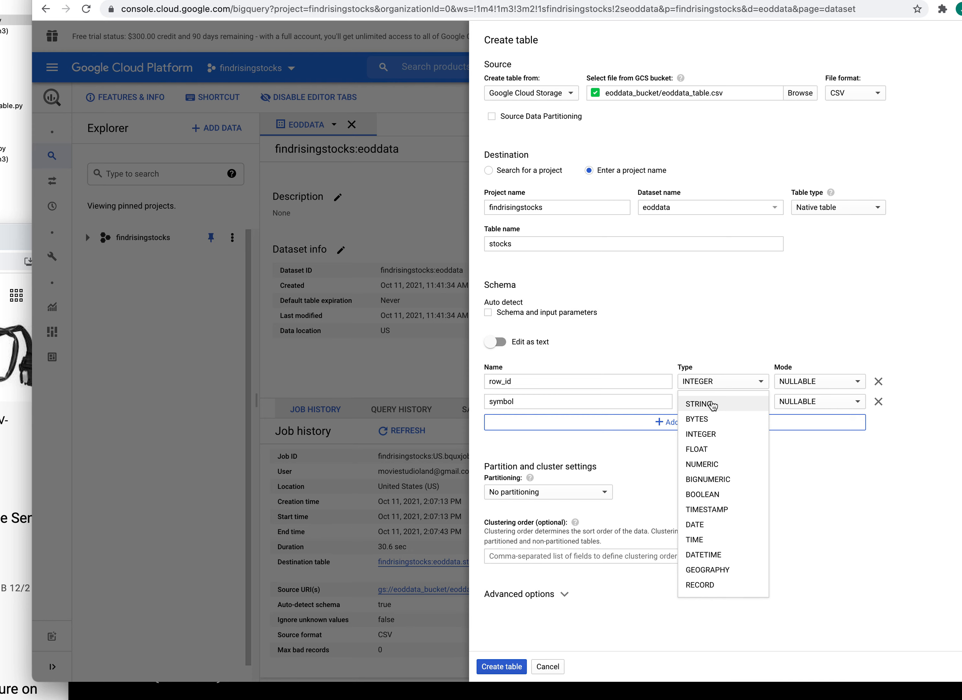
# - Set the symbol field's type to STRING and move the ssh terminal window up and right
pyautogui.click(712, 405)
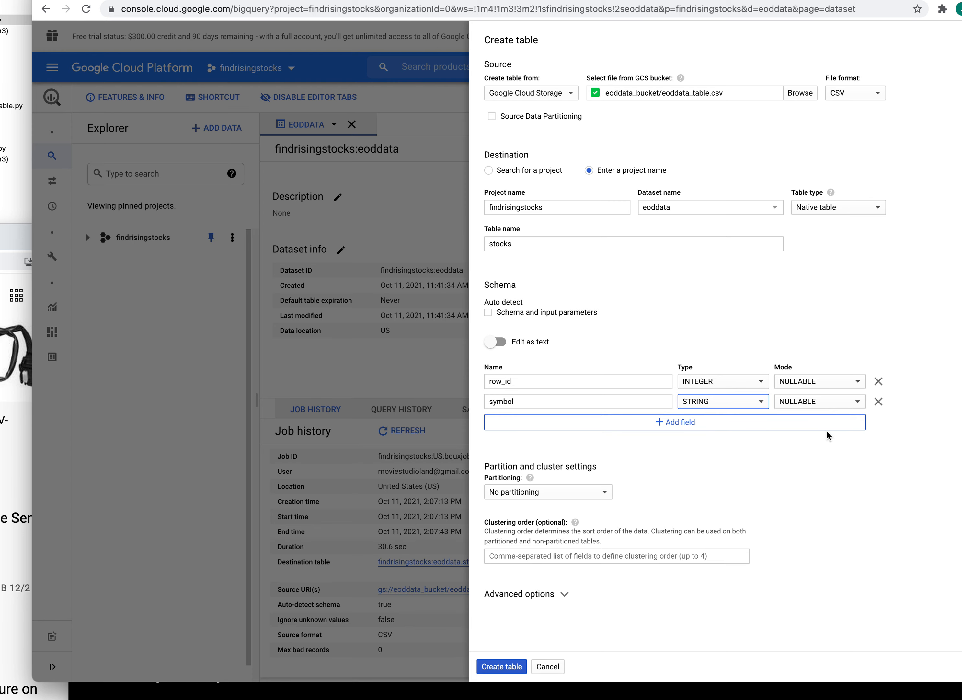
pyautogui.click(855, 690)
pyautogui.moveTo(764, 547); pyautogui.dragTo(666, 599)
# - Add a third schema field named date with type DATETIME
pyautogui.click(670, 424)
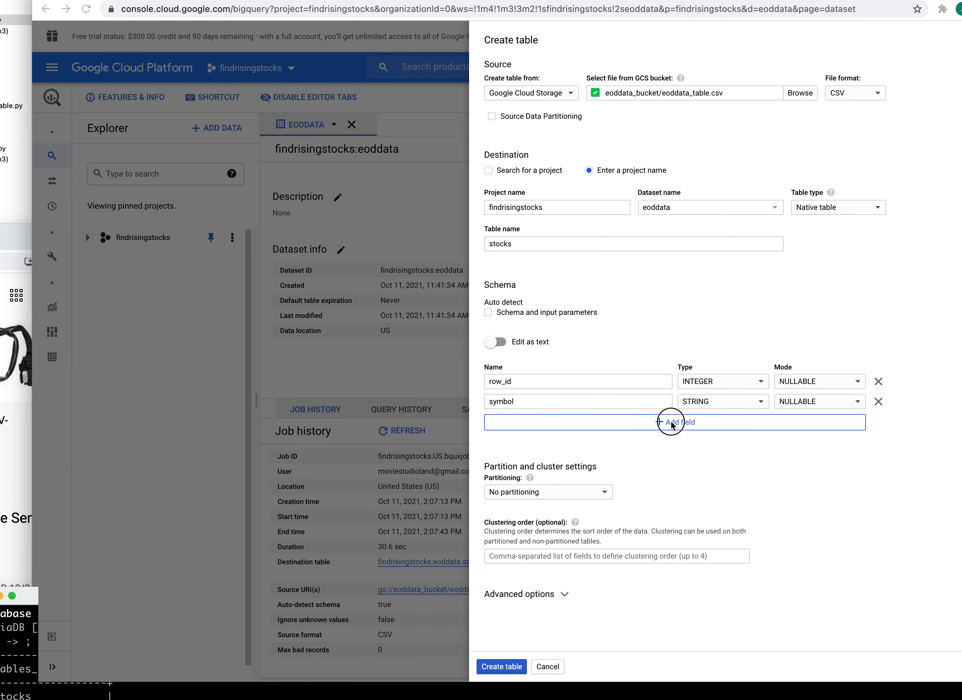
pyautogui.click(657, 423)
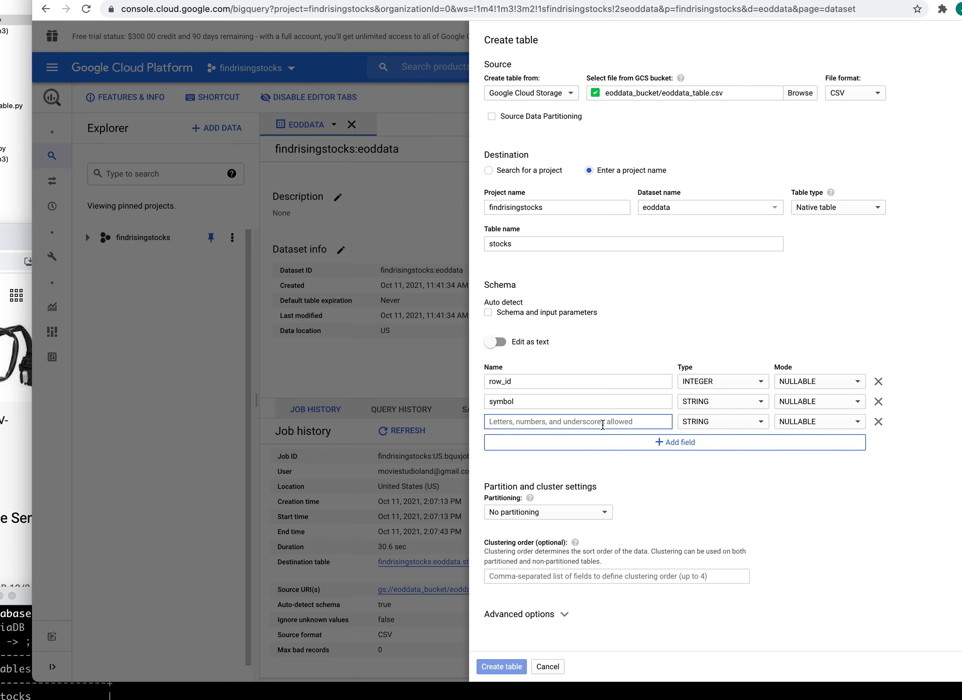
pyautogui.write('date')
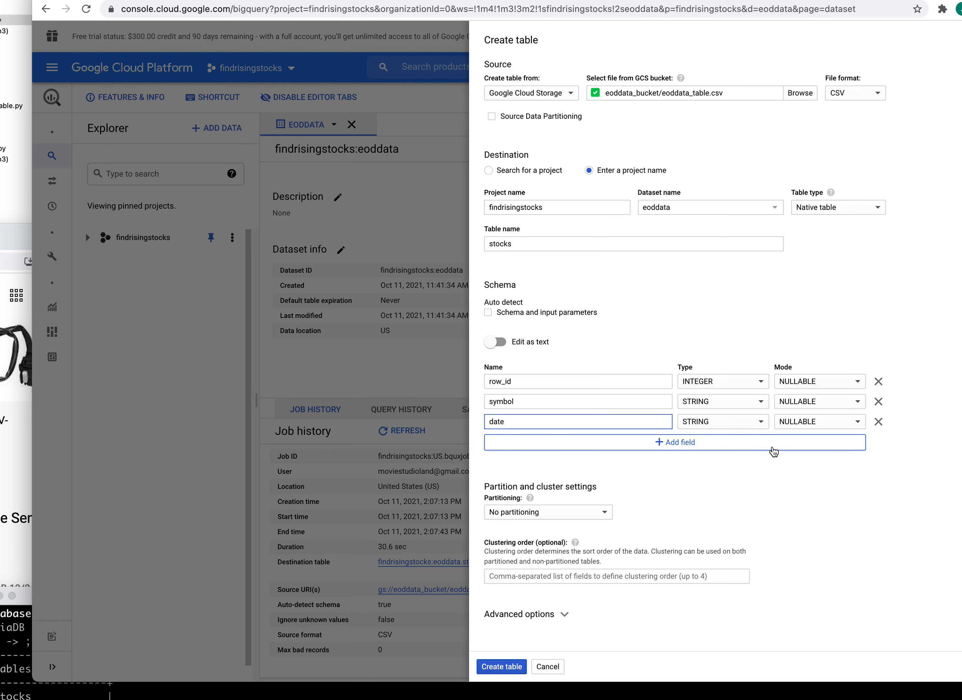
pyautogui.click(761, 423)
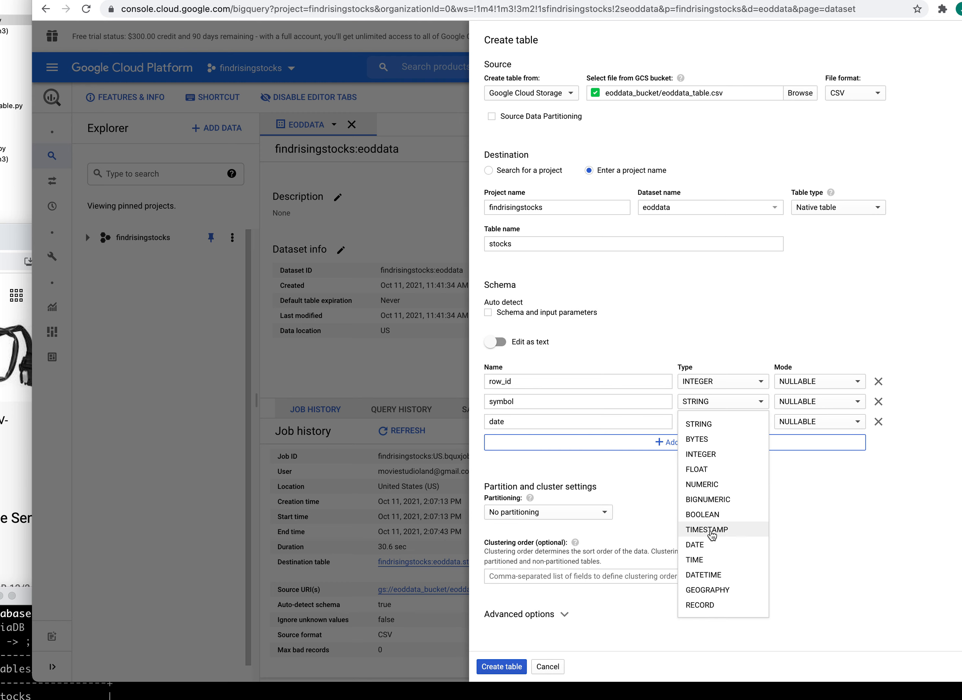
pyautogui.click(720, 575)
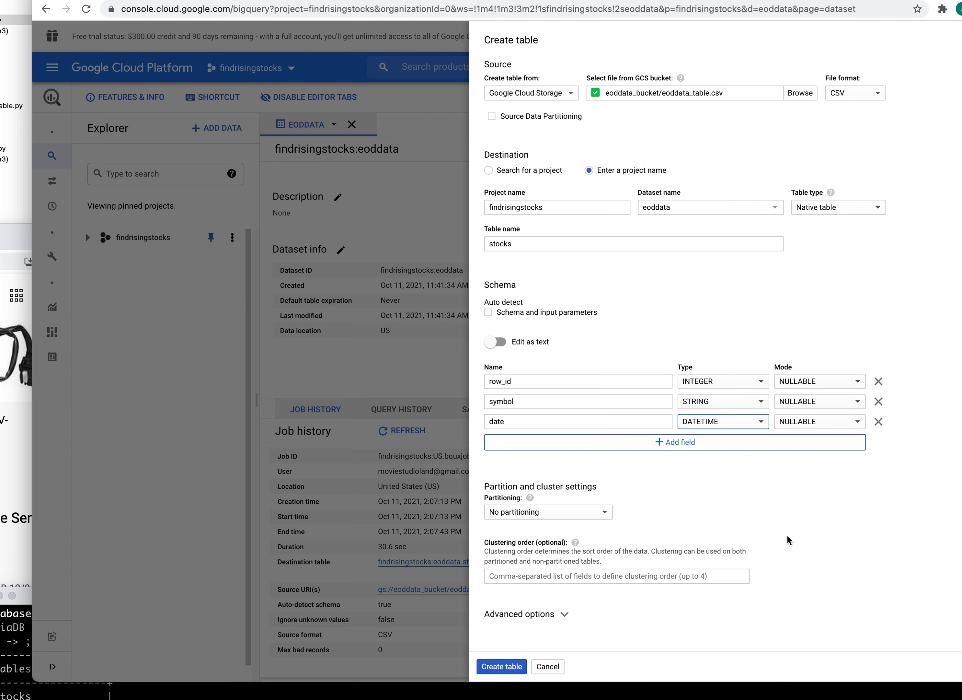
# - Add a fourth schema field named exchange
pyautogui.click(670, 442)
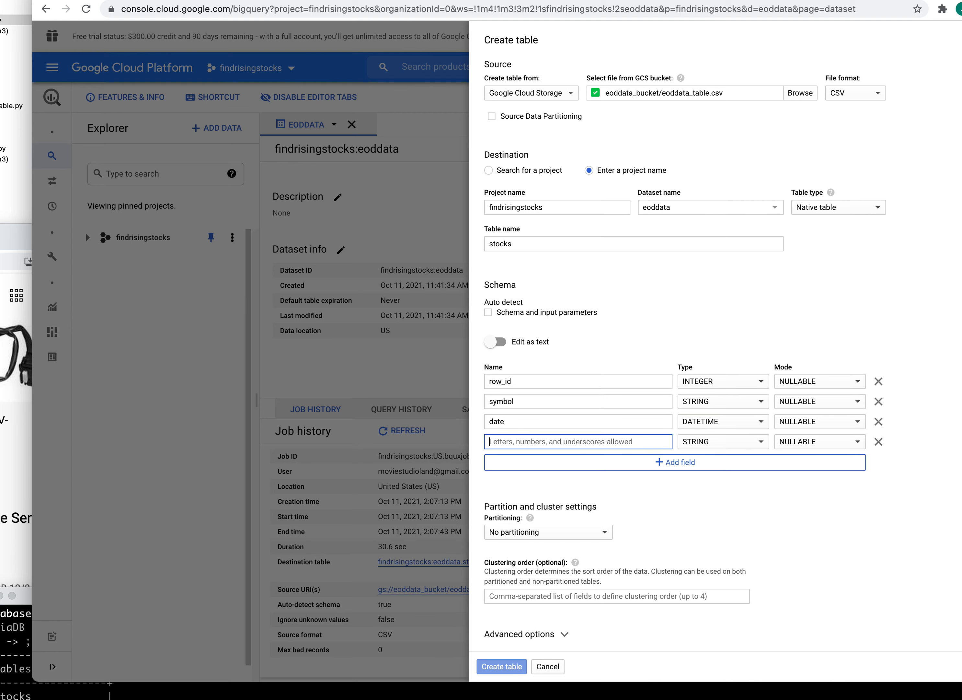
pyautogui.click(507, 691)
pyautogui.moveTo(507, 597); pyautogui.dragTo(380, 540)
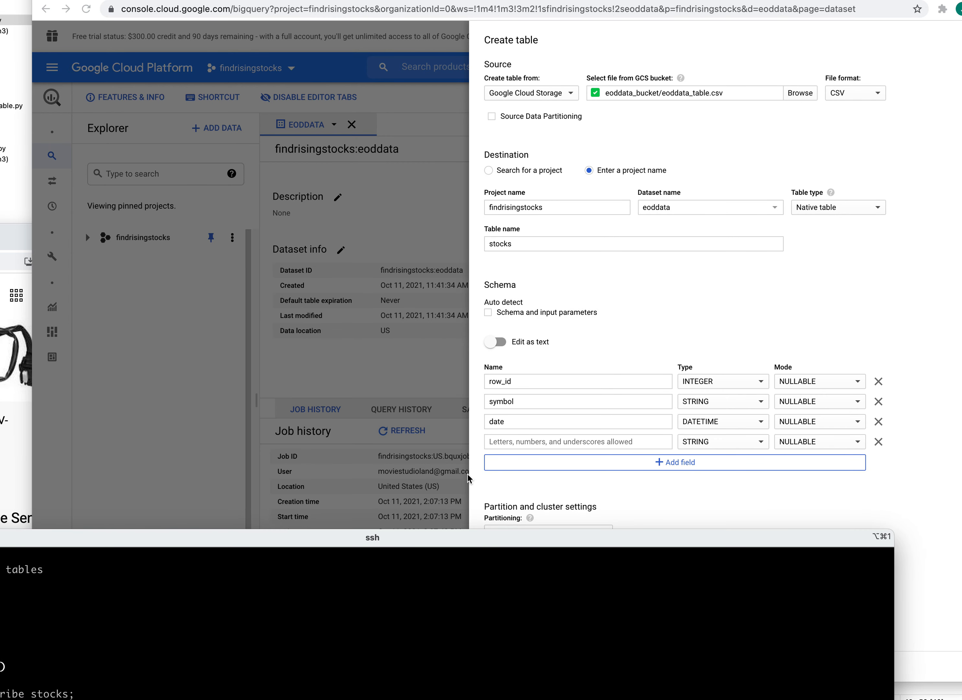
pyautogui.click(565, 438)
pyautogui.write('exchange')
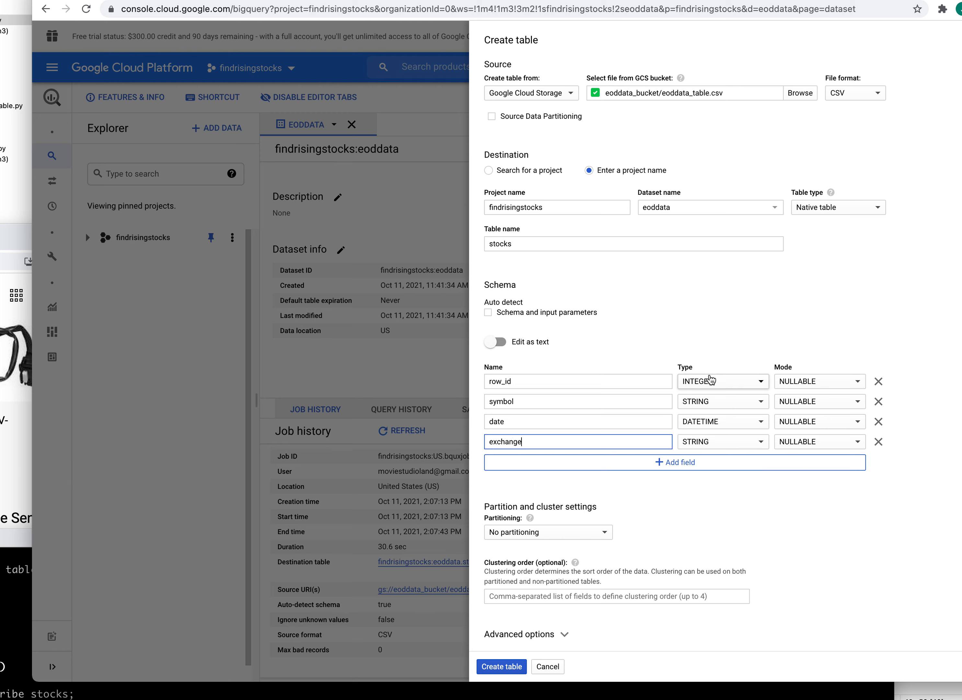
# - Make exchange, symbol and date REQUIRED and add a fifth empty field
pyautogui.click(859, 444)
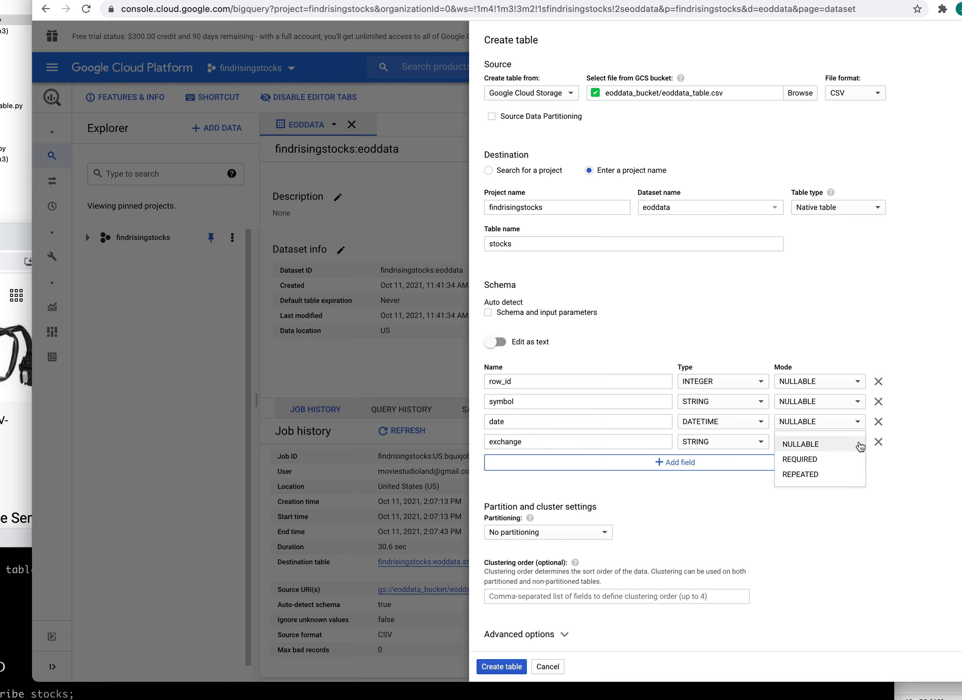
pyautogui.click(814, 459)
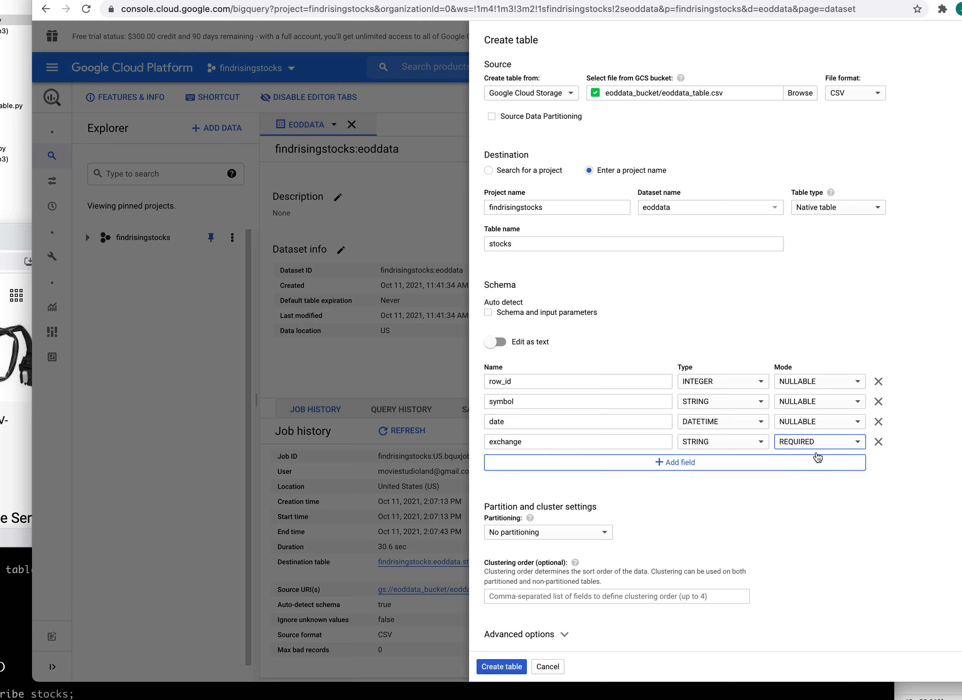
pyautogui.click(859, 401)
pyautogui.click(821, 418)
pyautogui.click(857, 421)
pyautogui.click(820, 440)
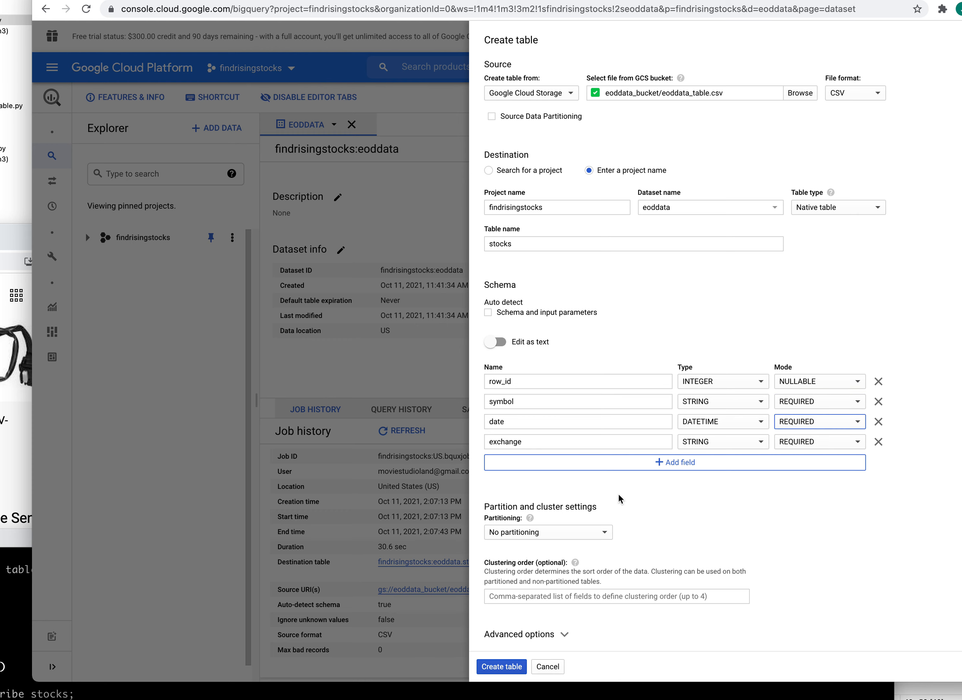
pyautogui.click(696, 462)
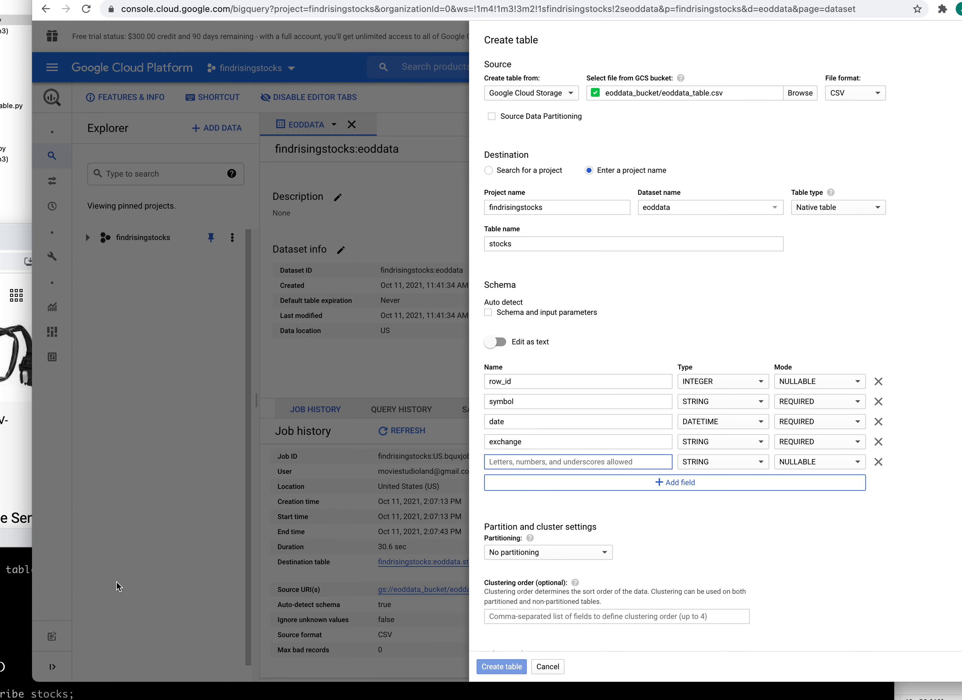
# - Check the MariaDB column list and add four more empty schema rows
pyautogui.moveTo(26, 540); pyautogui.dragTo(318, 289)
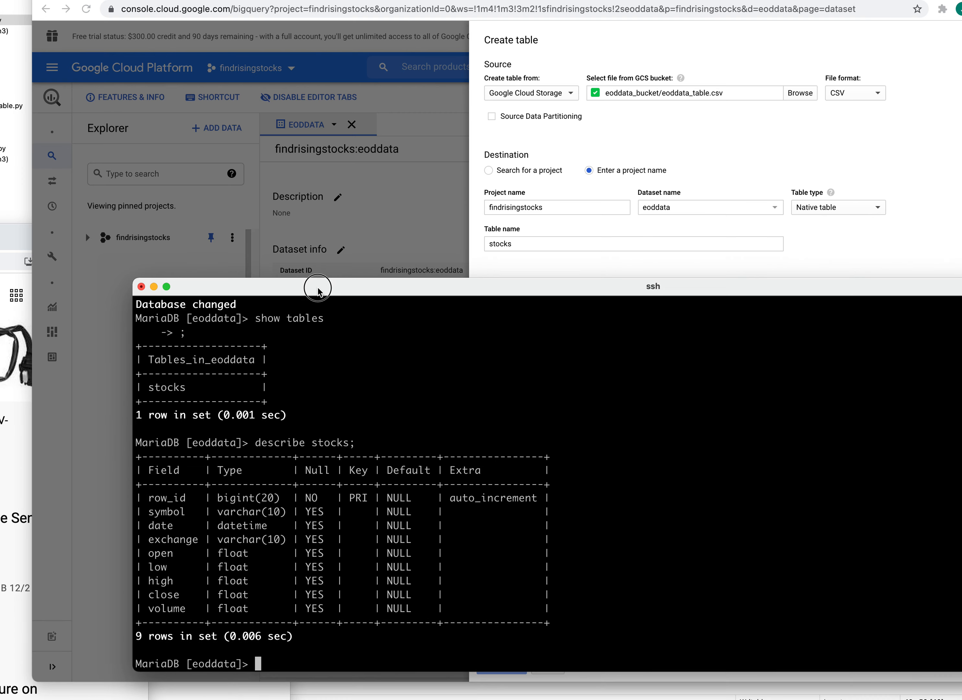
pyautogui.moveTo(318, 290); pyautogui.dragTo(62, 617)
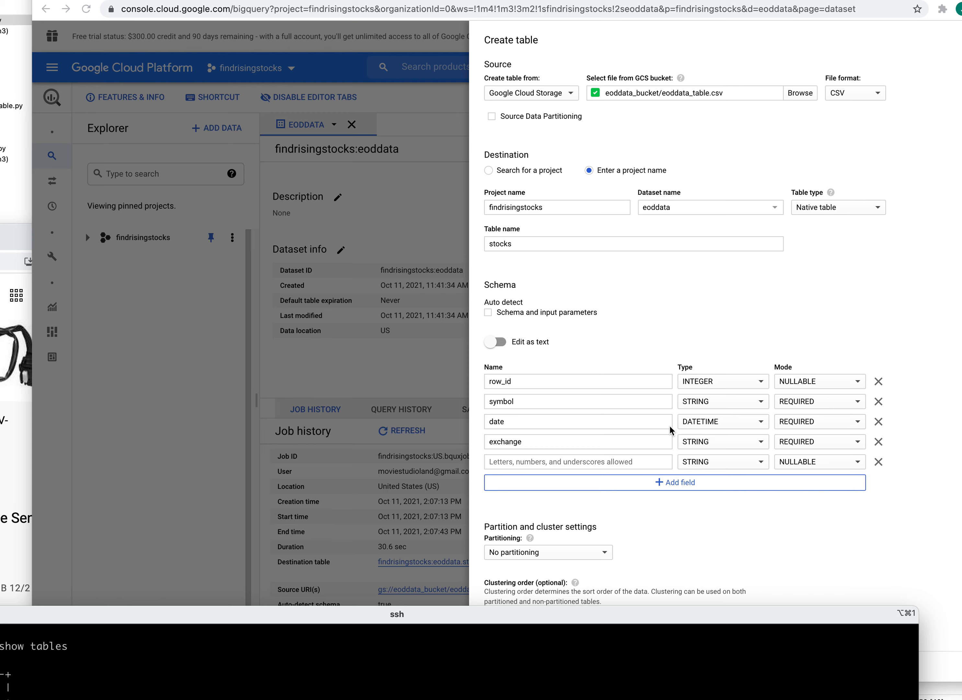
pyautogui.click(662, 481)
pyautogui.click(662, 482)
pyautogui.click(663, 502)
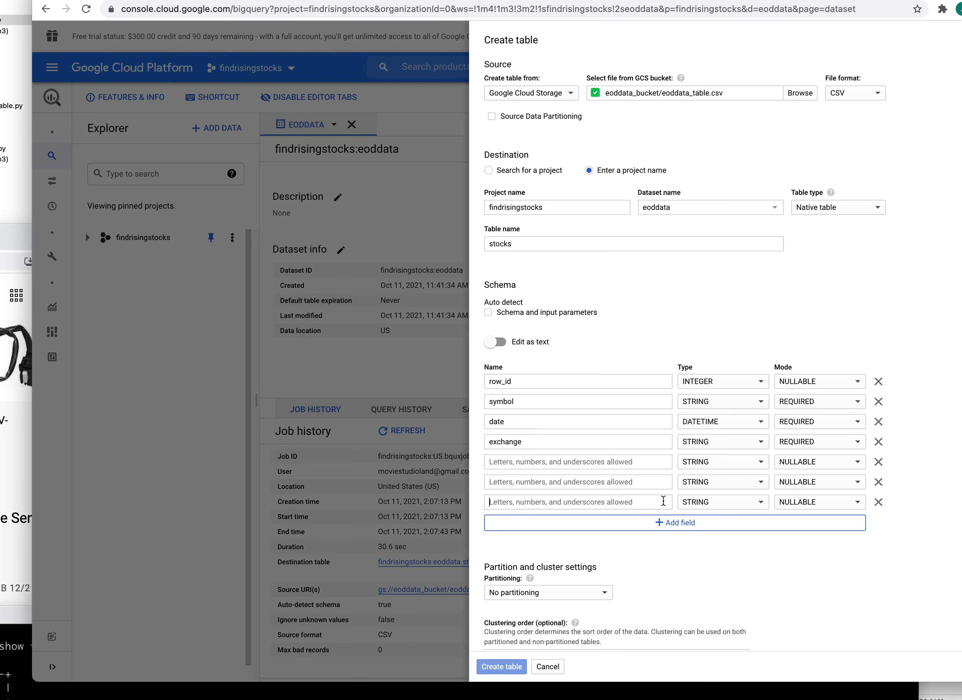
pyautogui.click(662, 520)
pyautogui.click(667, 547)
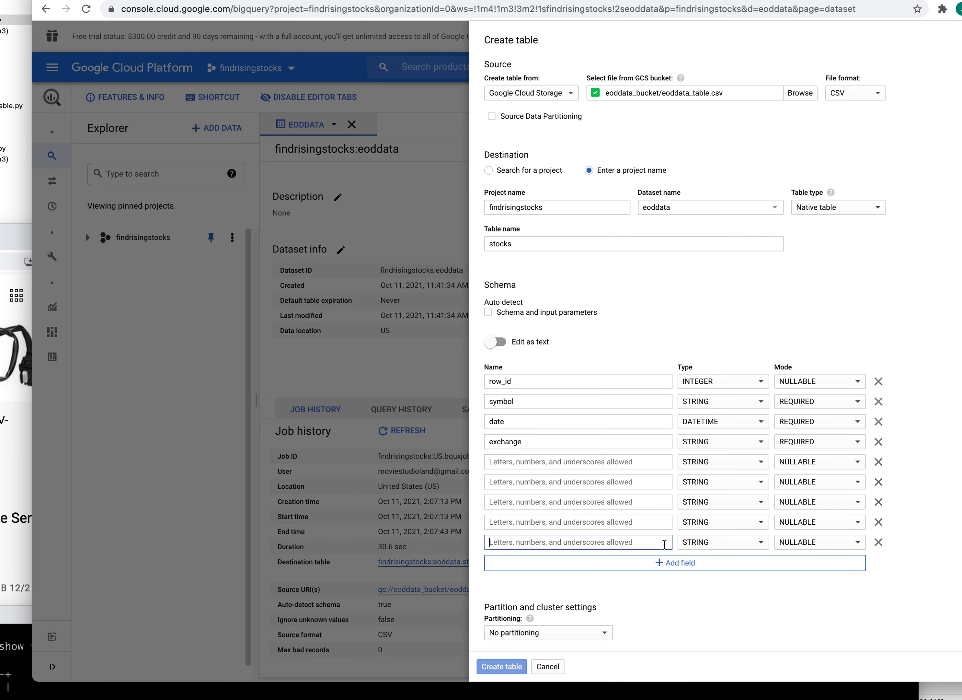
# - Name the fifth and sixth fields open and low
pyautogui.click(583, 466)
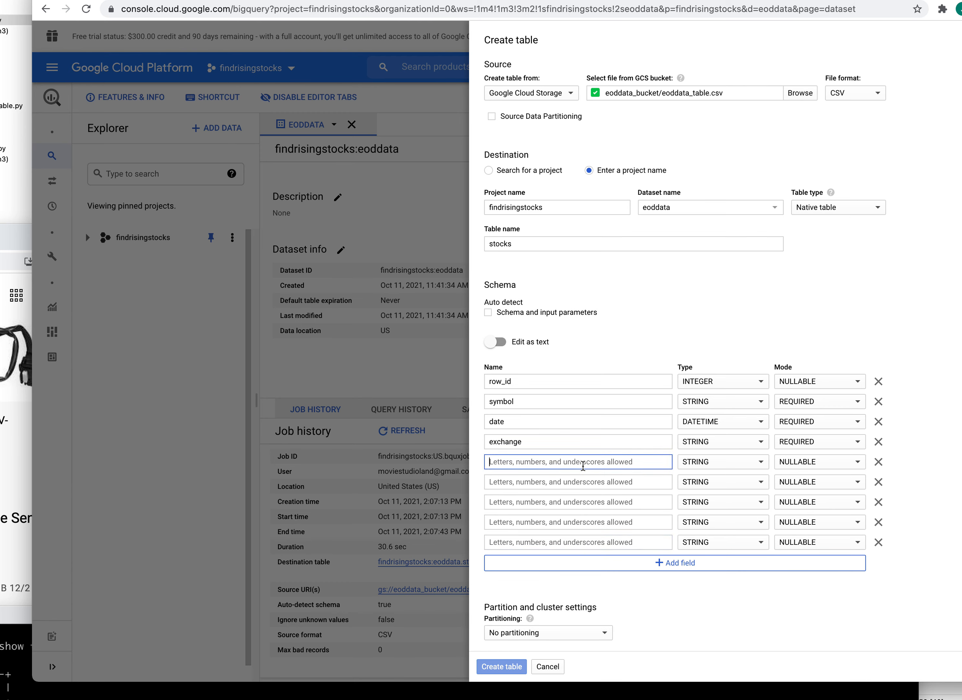
pyautogui.write('open')
pyautogui.click(518, 481)
pyautogui.write('low')
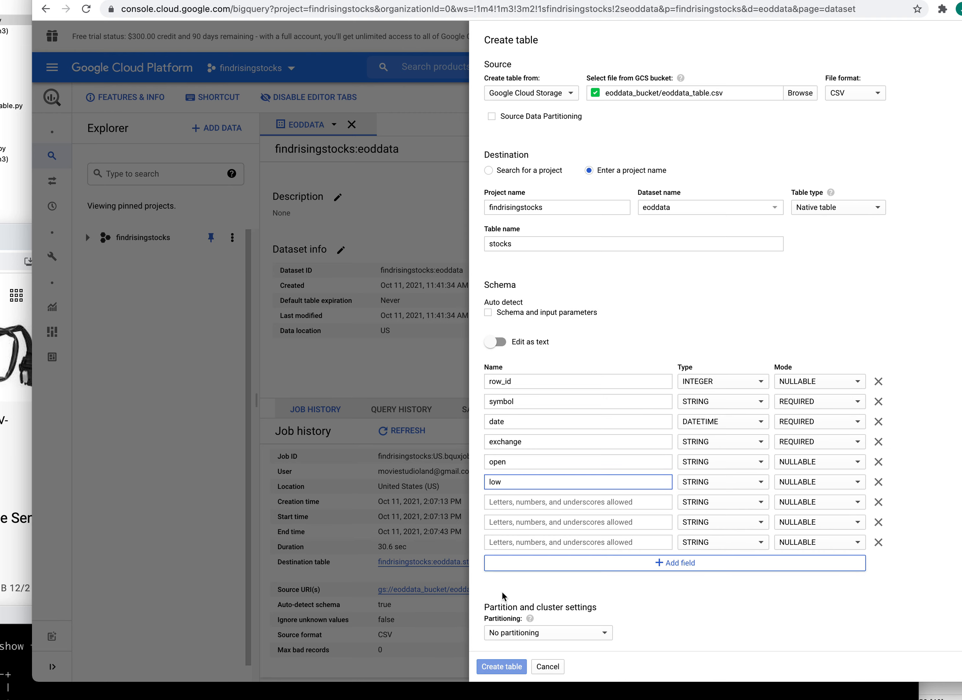
# - Name the last three fields high, close and volume, checking the MariaDB columns
pyautogui.press('super+Tab')
pyautogui.moveTo(503, 616); pyautogui.dragTo(365, 665)
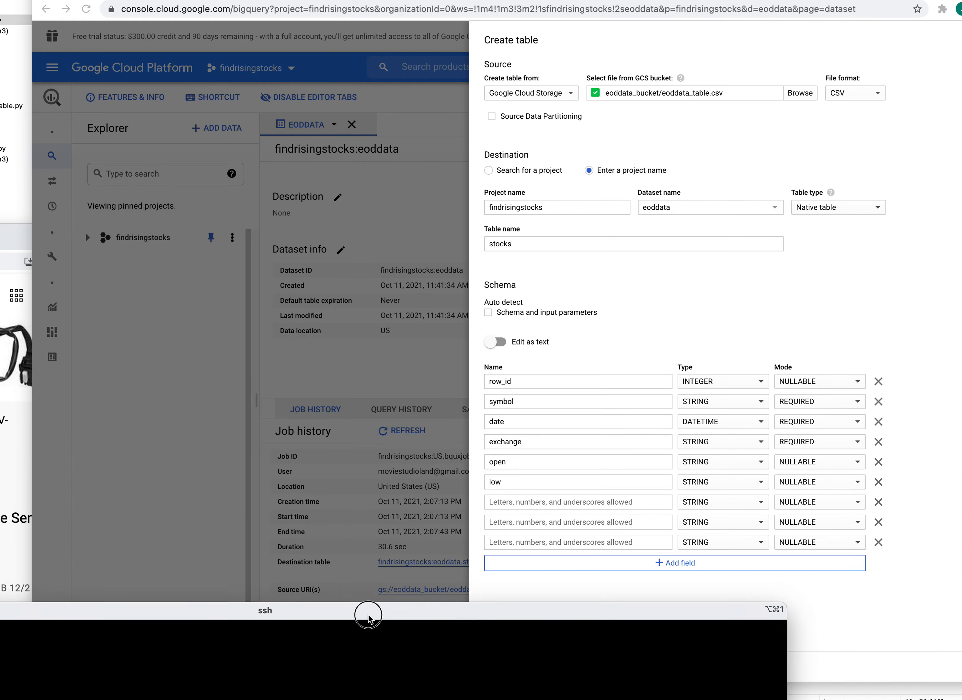
pyautogui.click(533, 511)
pyautogui.click(531, 499)
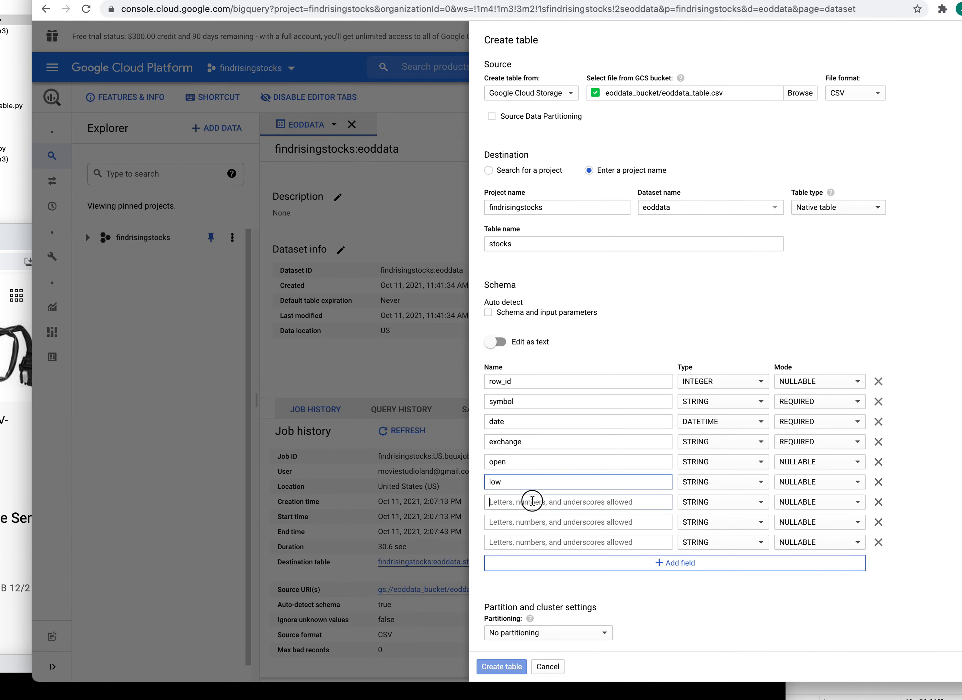
pyautogui.write('high')
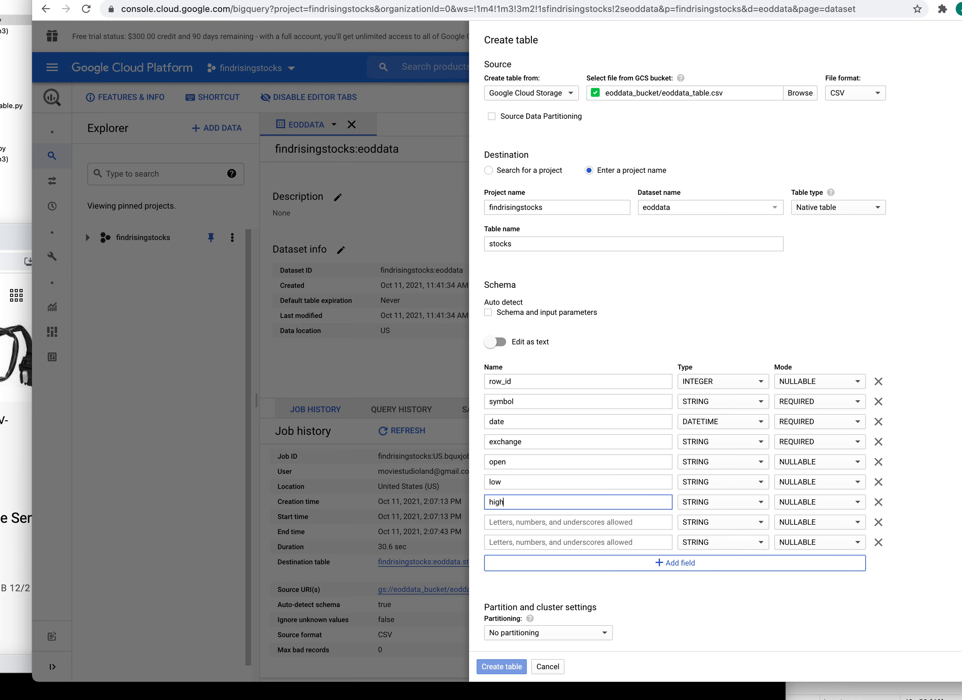
pyautogui.click(537, 524)
pyautogui.write('close')
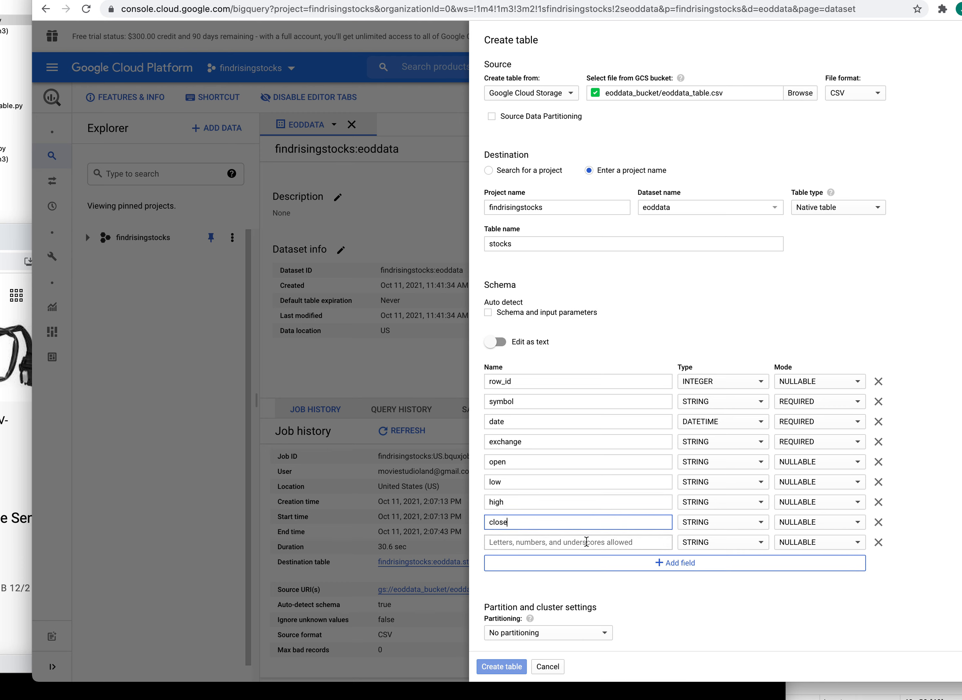
pyautogui.click(586, 542)
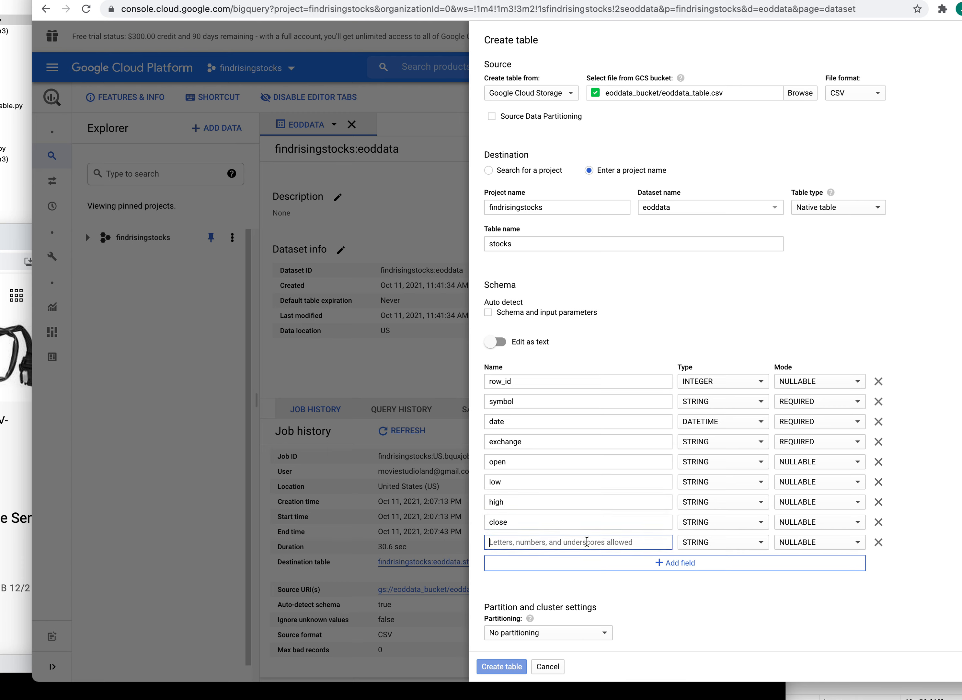
pyautogui.write('volume')
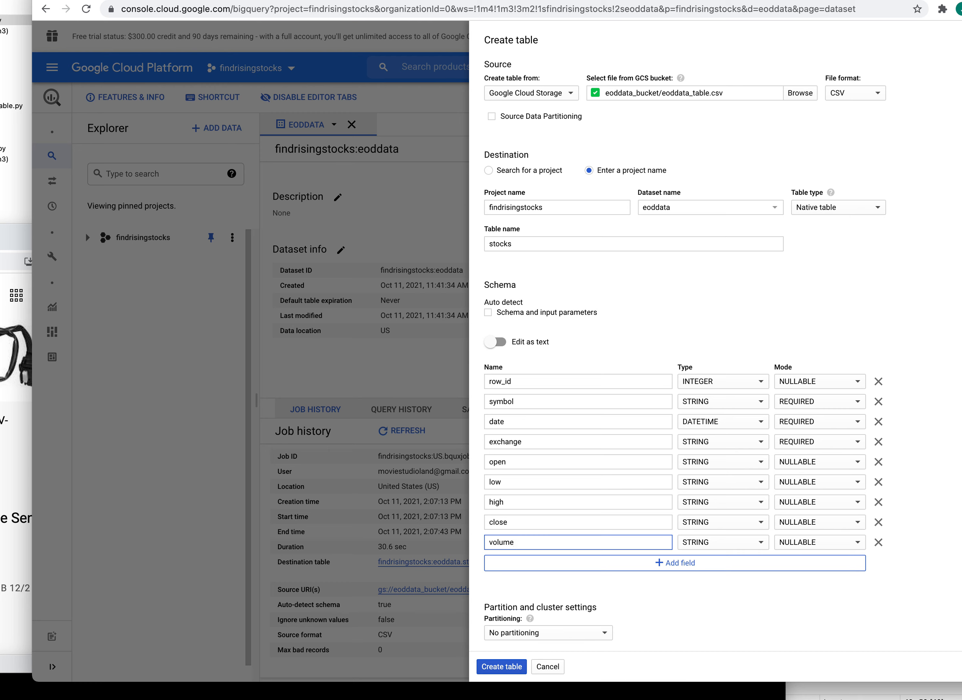
# - Set open, low, high and close to FLOAT and volume to INTEGER
pyautogui.click(588, 443)
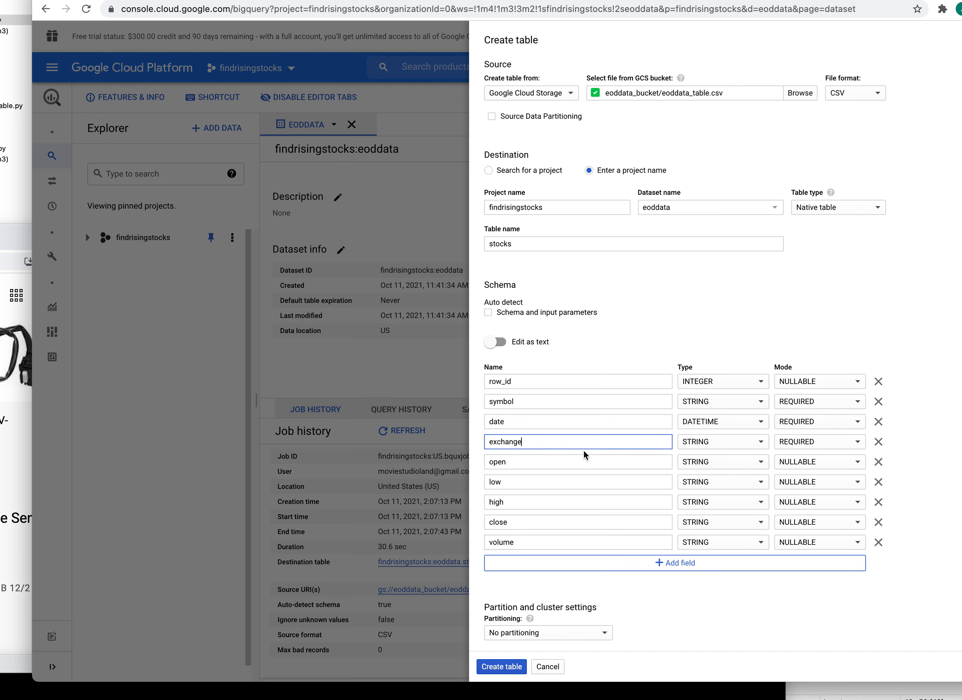
pyautogui.click(544, 462)
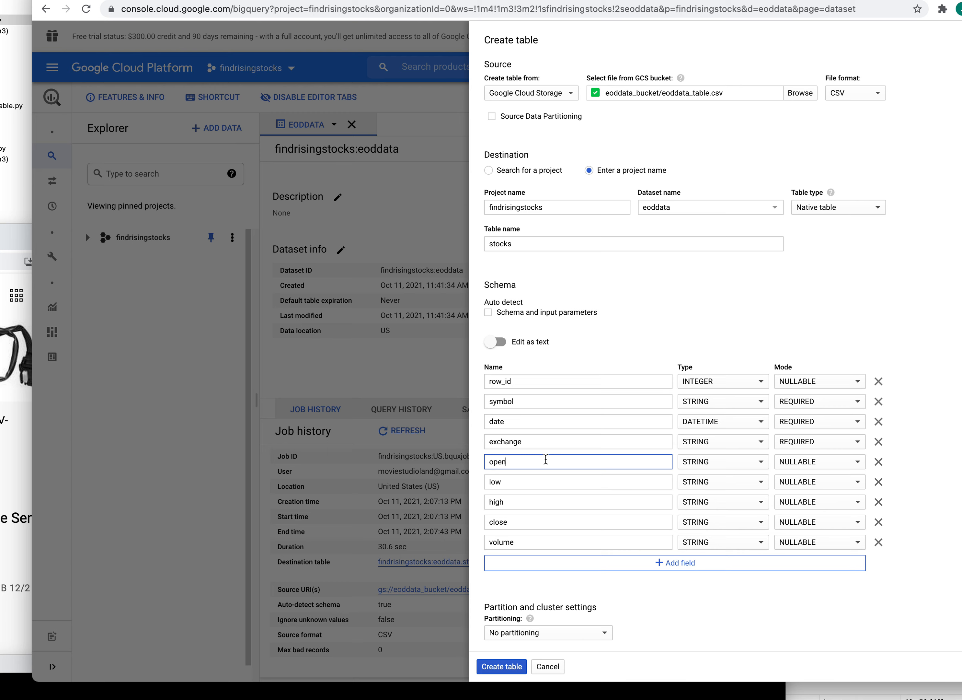
pyautogui.click(760, 461)
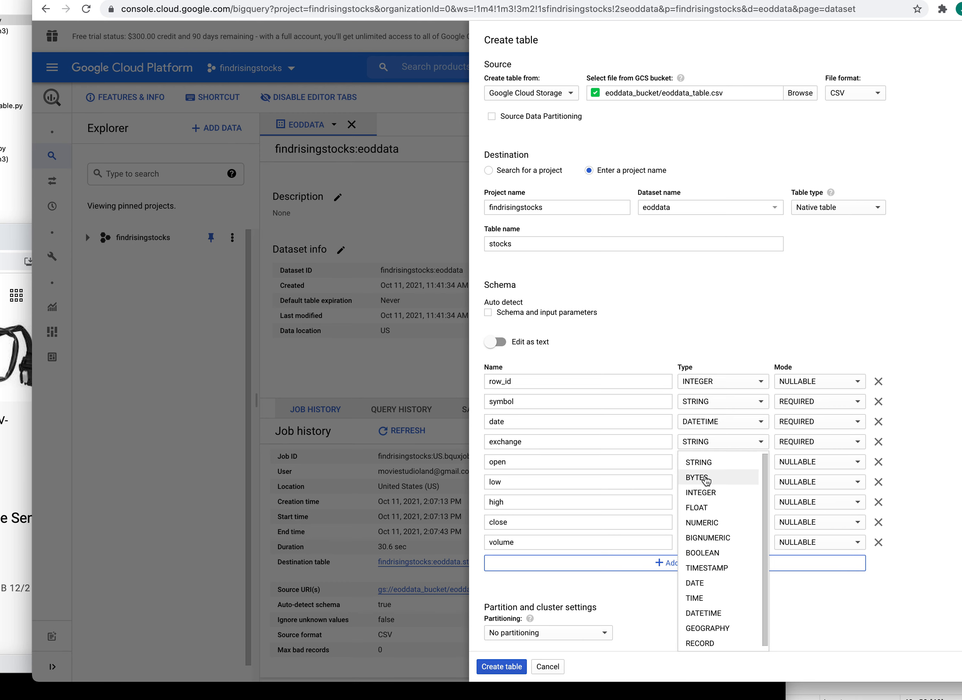
pyautogui.click(703, 508)
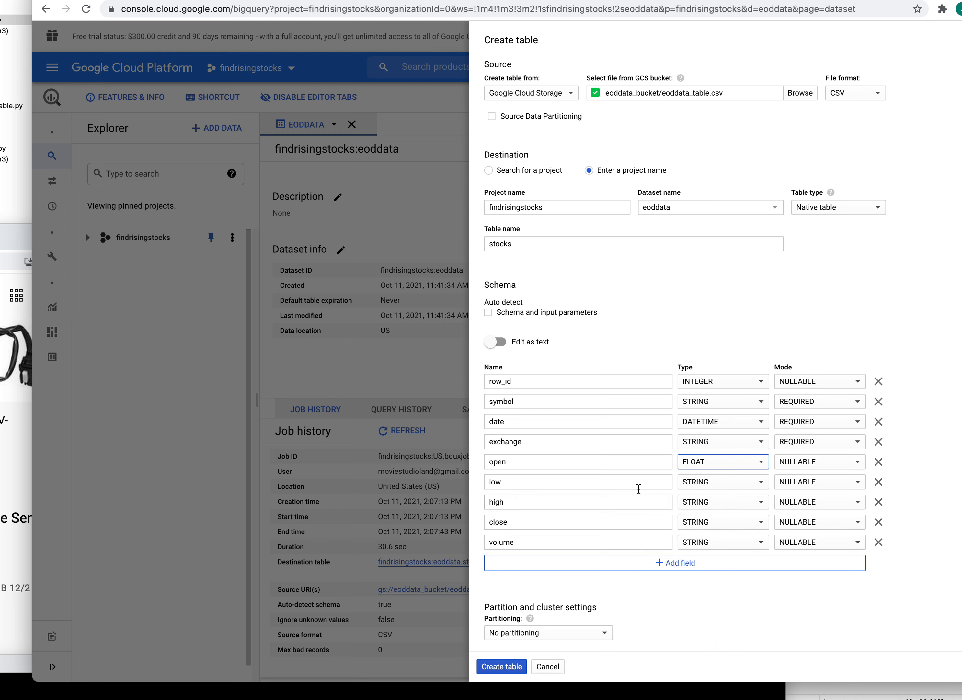
pyautogui.click(761, 482)
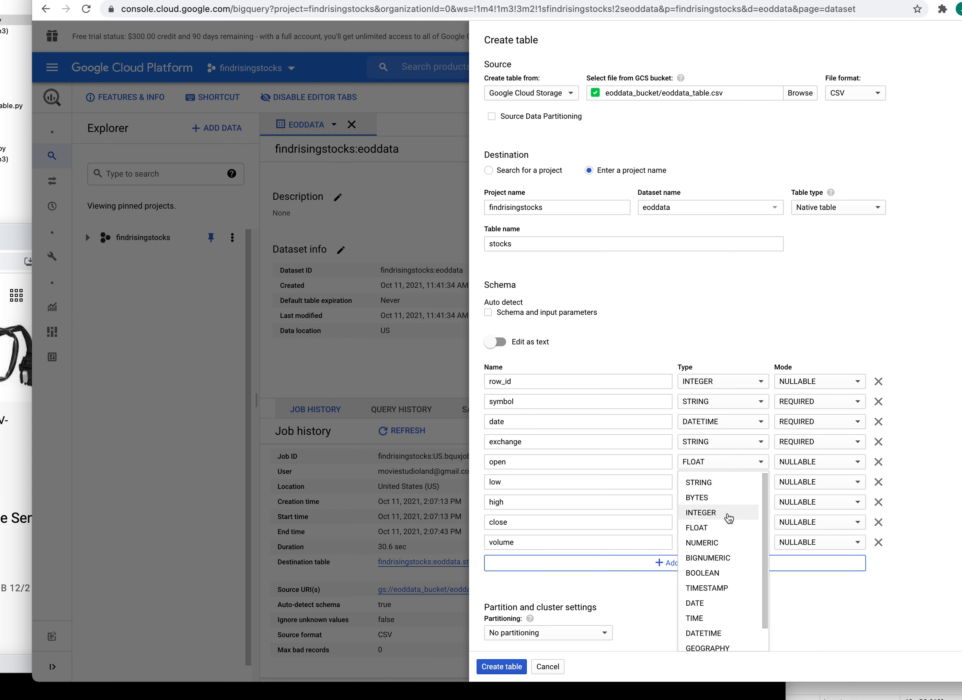
pyautogui.click(725, 529)
pyautogui.click(761, 502)
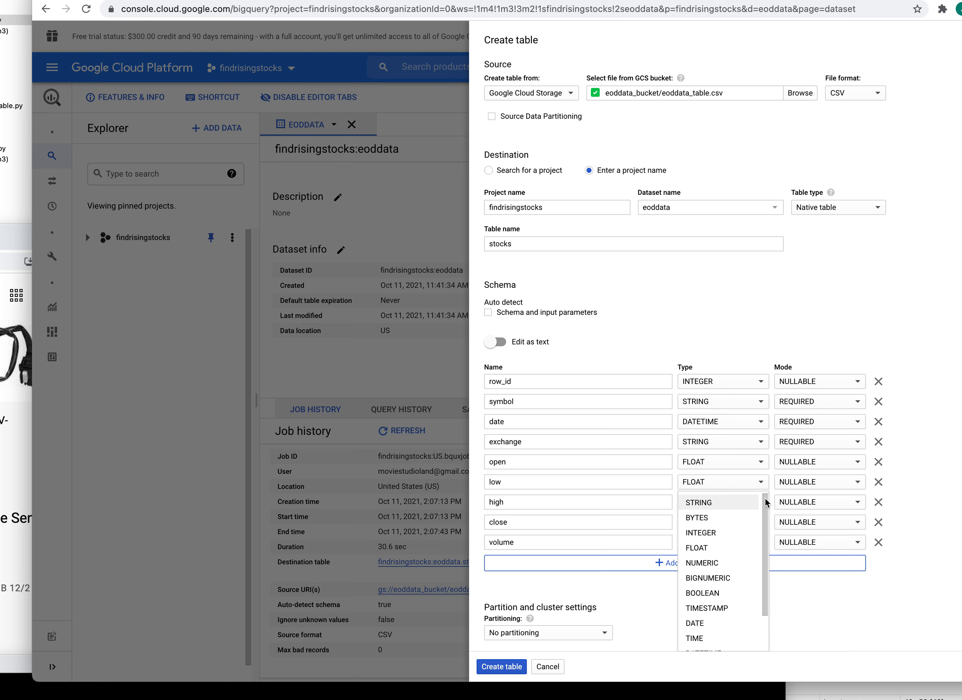
pyautogui.click(717, 551)
pyautogui.click(761, 522)
pyautogui.click(715, 568)
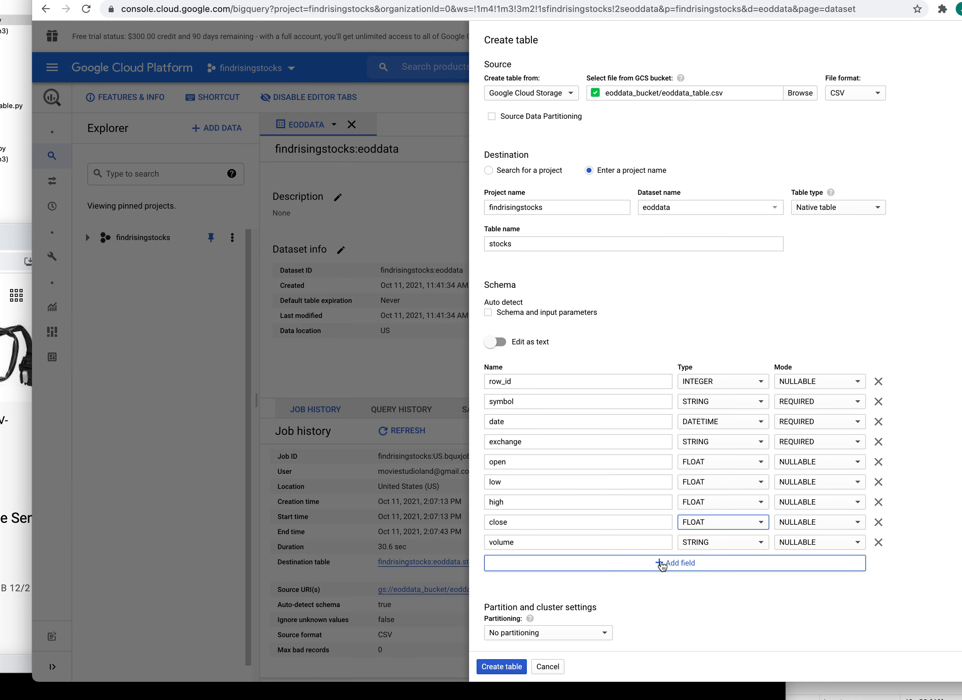
pyautogui.click(759, 542)
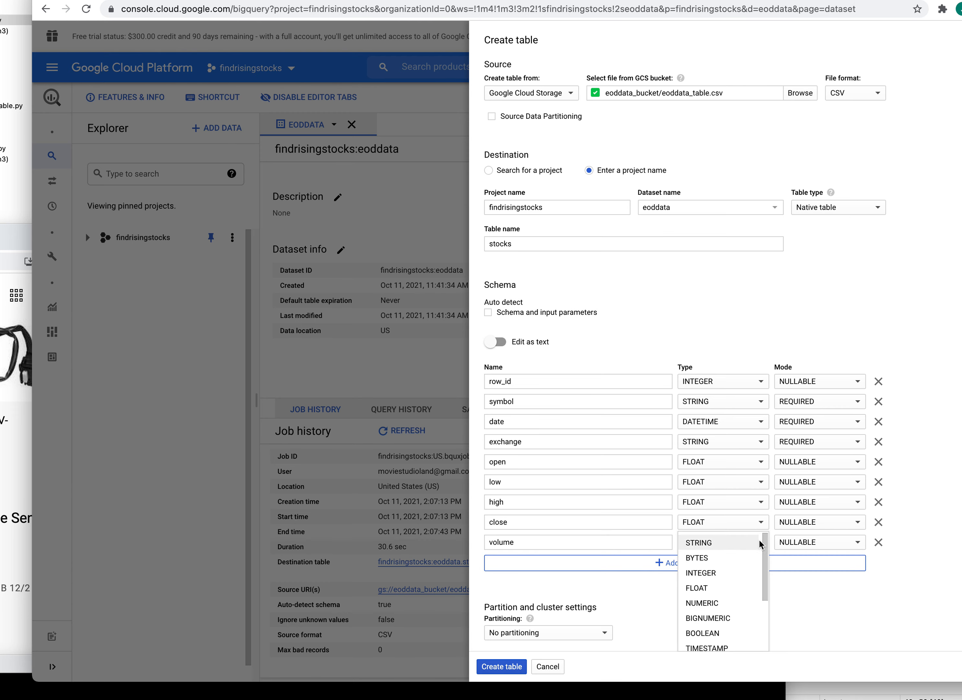
pyautogui.click(708, 573)
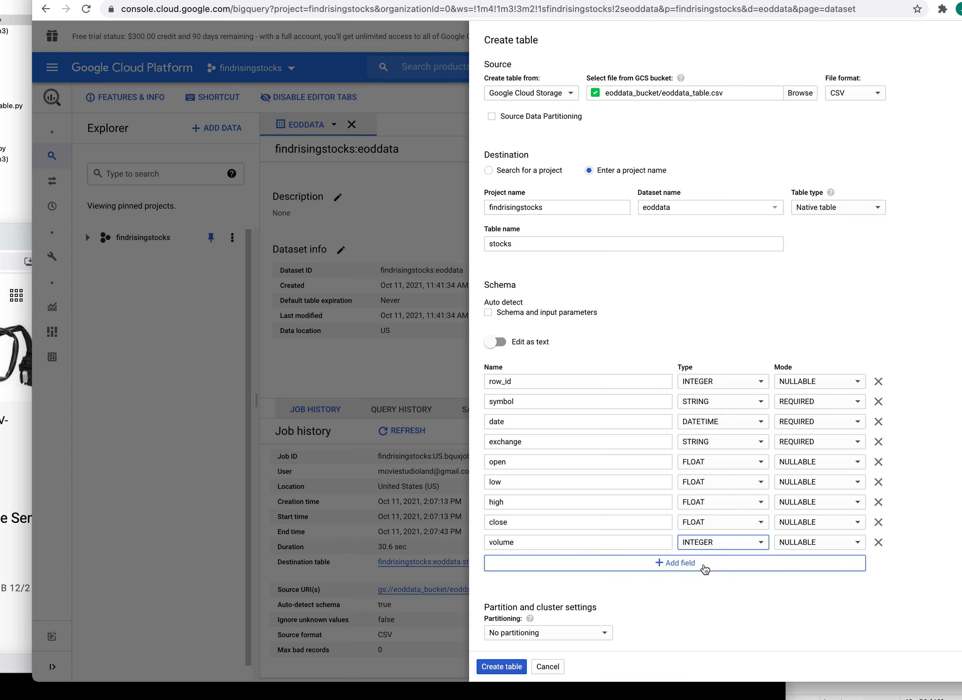
# - Mark open, low, high, close and volume as REQUIRED
pyautogui.click(859, 462)
pyautogui.click(833, 479)
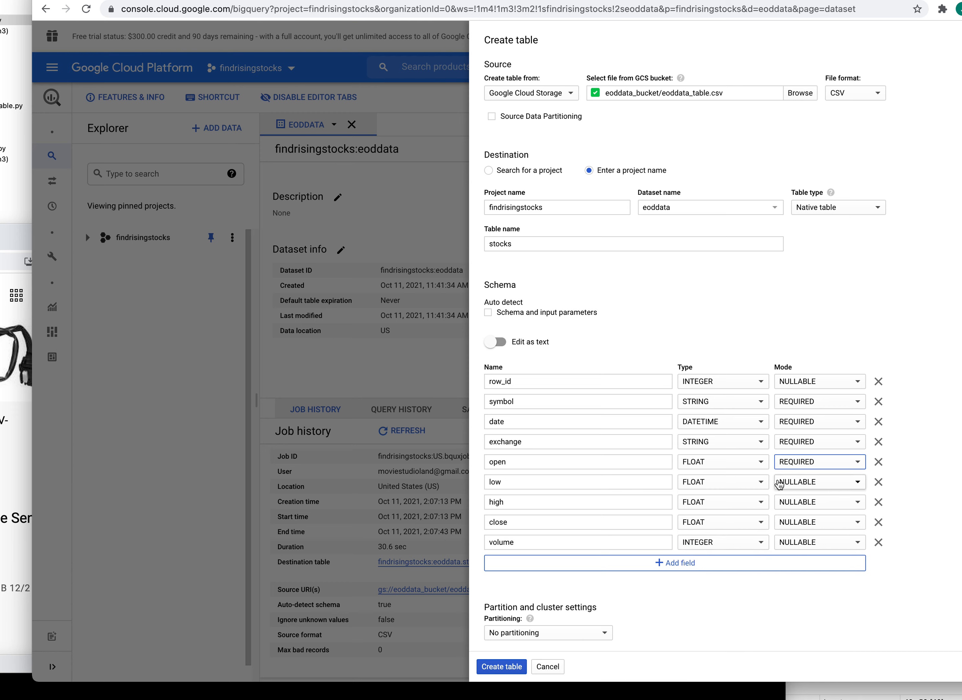
pyautogui.click(859, 483)
pyautogui.click(799, 499)
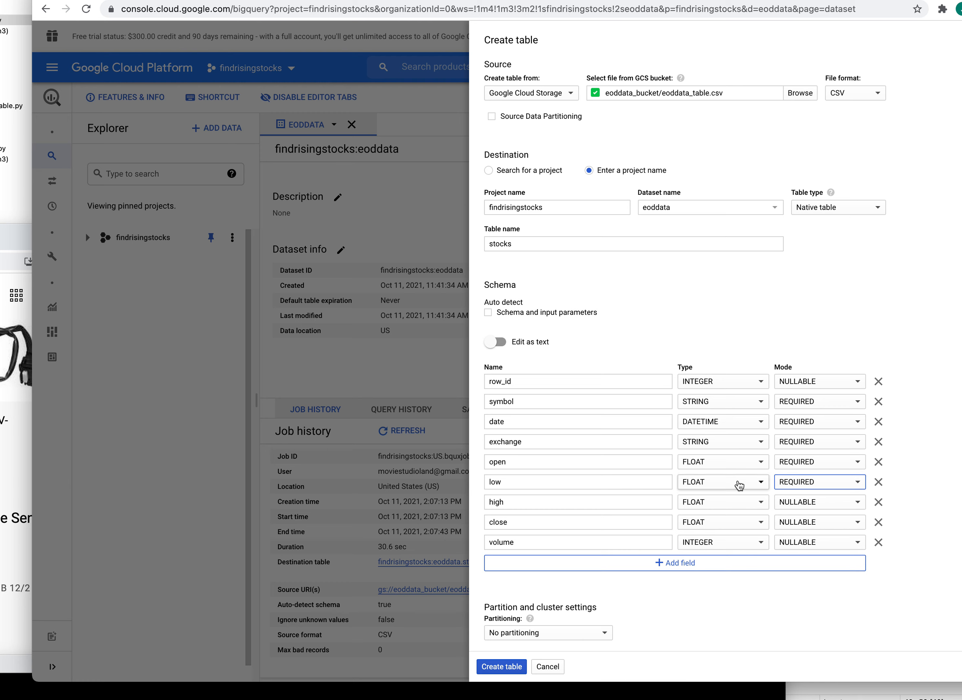
pyautogui.click(857, 503)
pyautogui.click(809, 520)
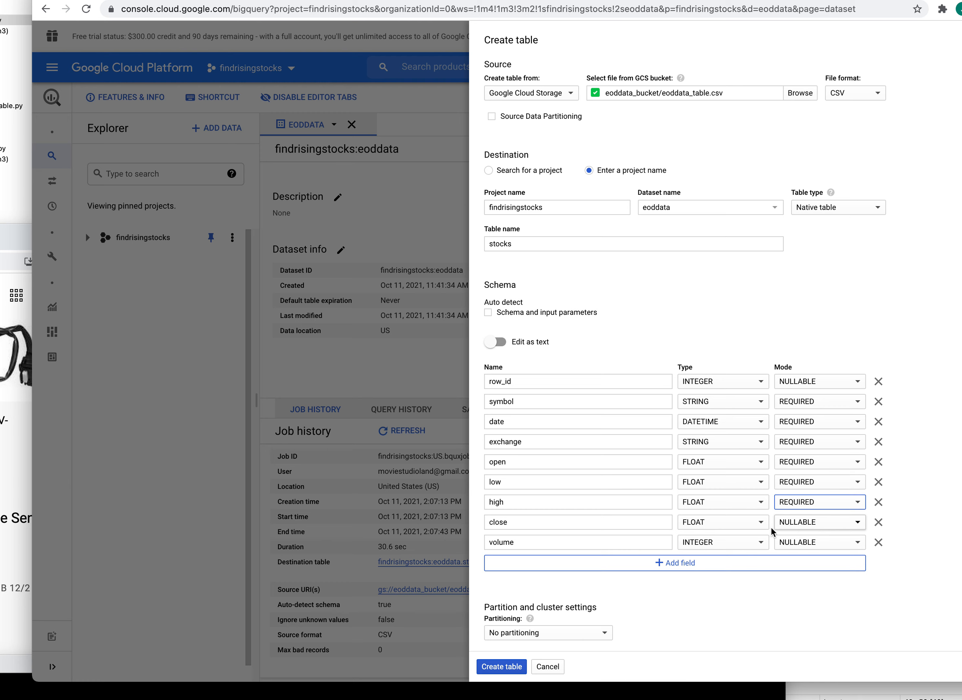
pyautogui.click(860, 523)
pyautogui.click(802, 539)
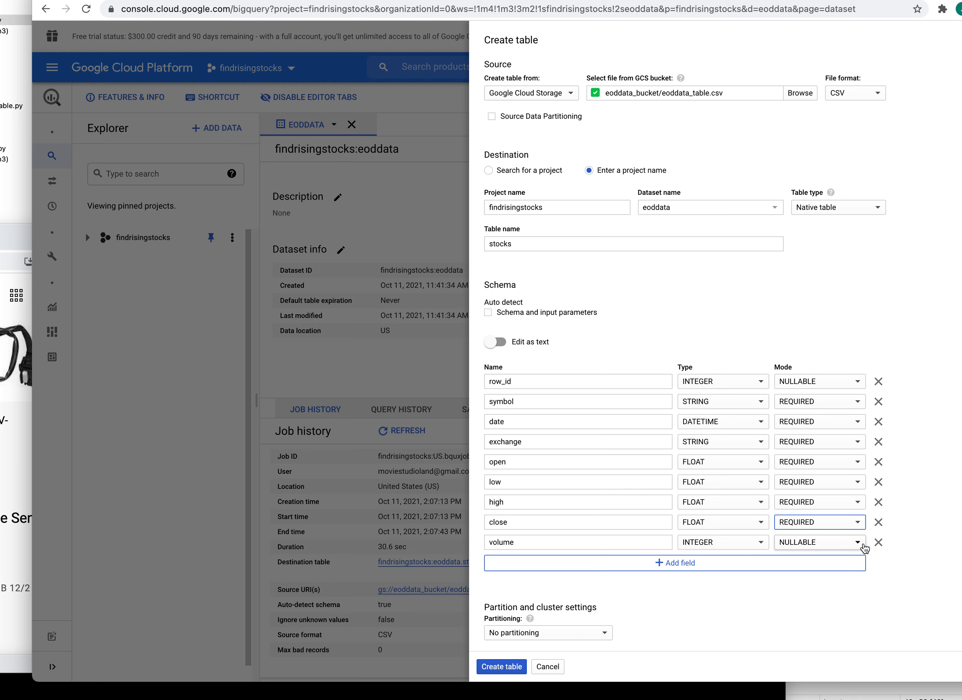
pyautogui.click(860, 544)
pyautogui.click(835, 559)
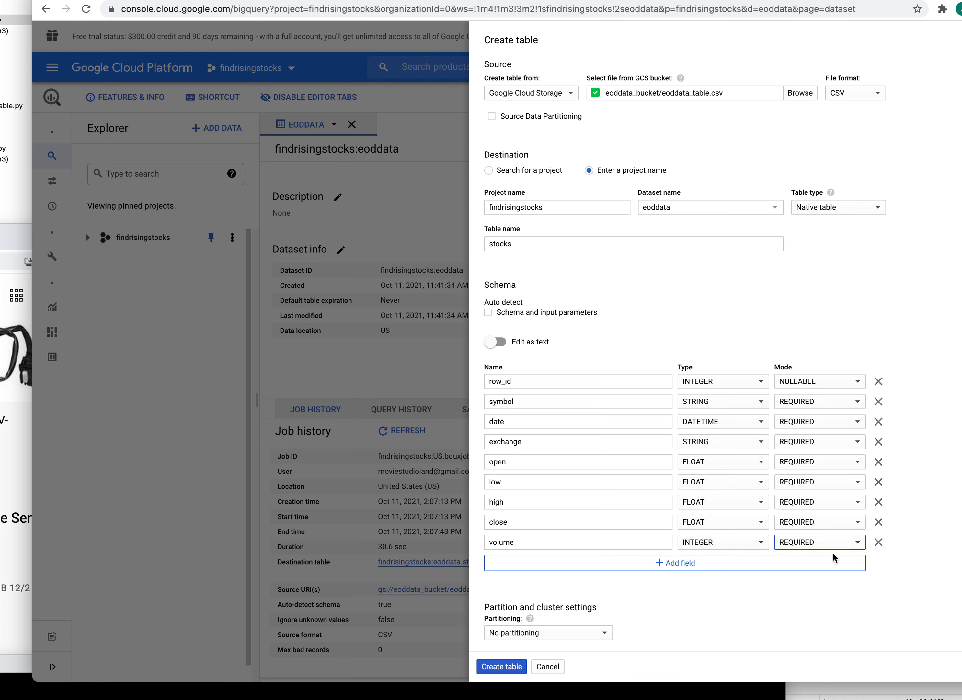
pyautogui.click(176, 690)
pyautogui.moveTo(195, 664); pyautogui.dragTo(956, 192)
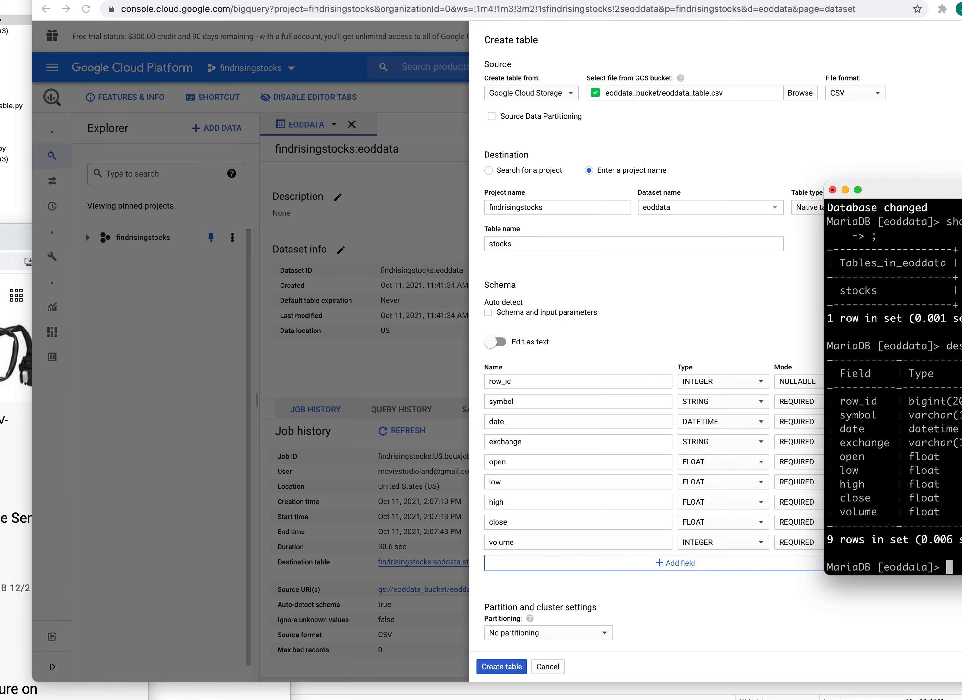
pyautogui.moveTo(961, 233); pyautogui.dragTo(890, 672)
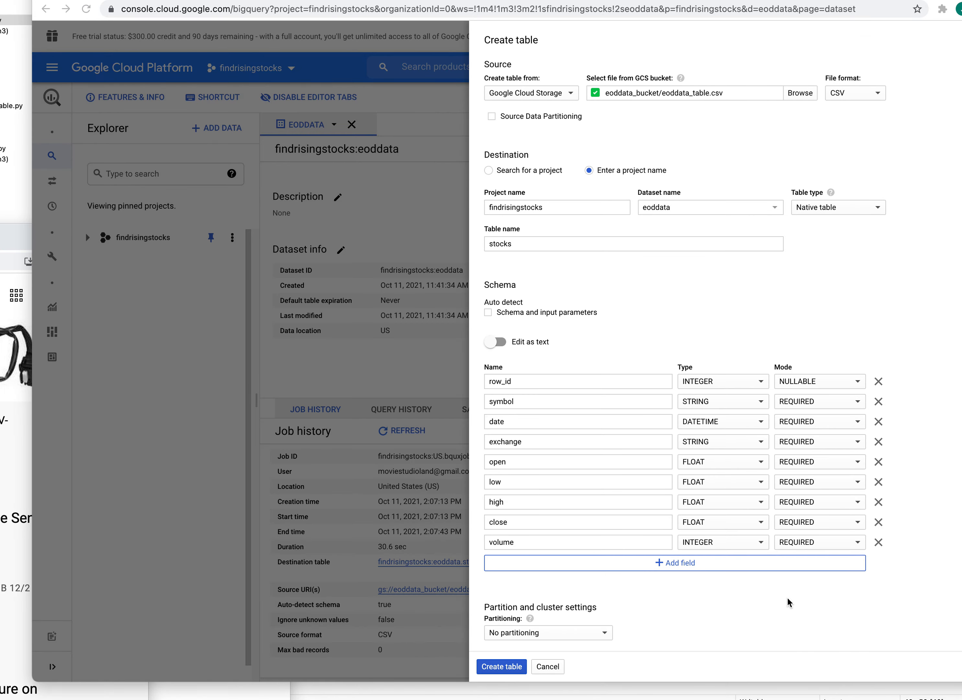
# - Create the stocks table, which fails on a missing required column 8 value
pyautogui.click(502, 666)
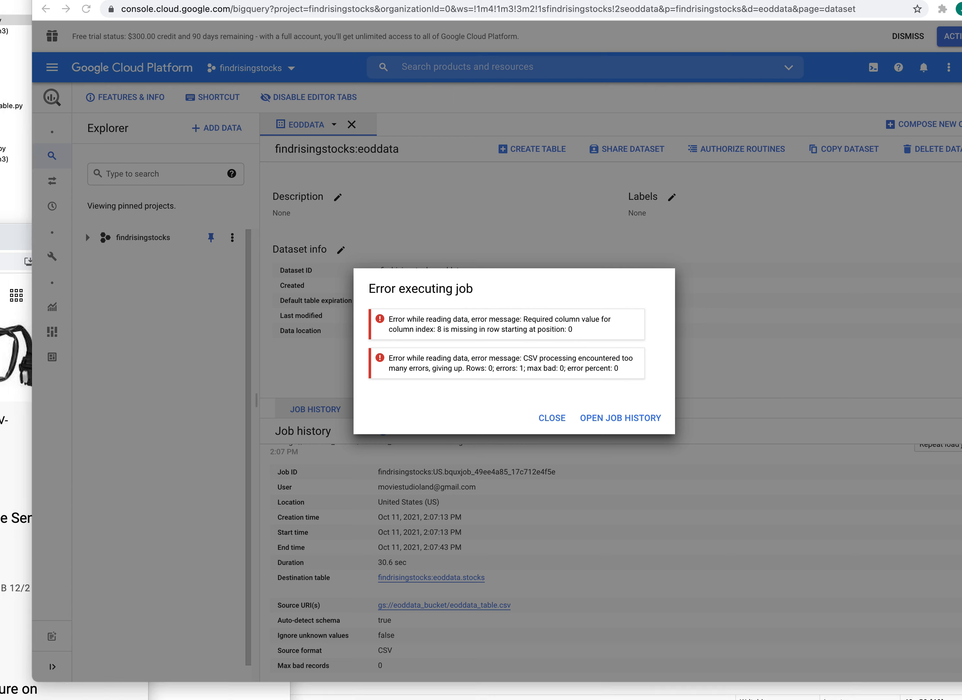
# - Drag the MariaDB terminal to the bottom-right corner to reveal the BigQuery load error
pyautogui.moveTo(543, 698); pyautogui.dragTo(420, 154)
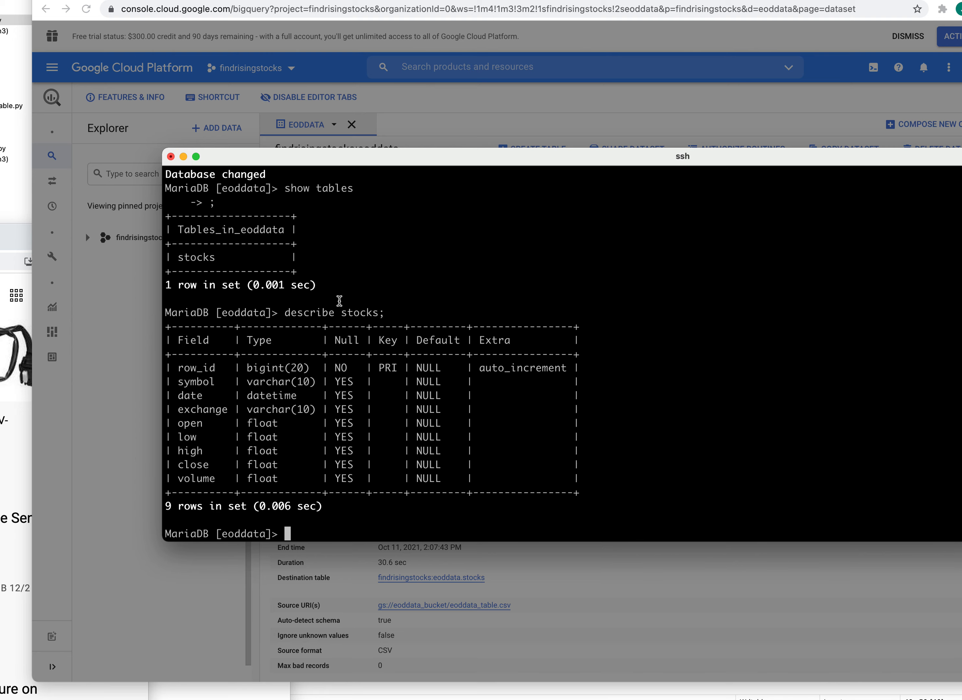
pyautogui.moveTo(383, 157); pyautogui.dragTo(436, 130)
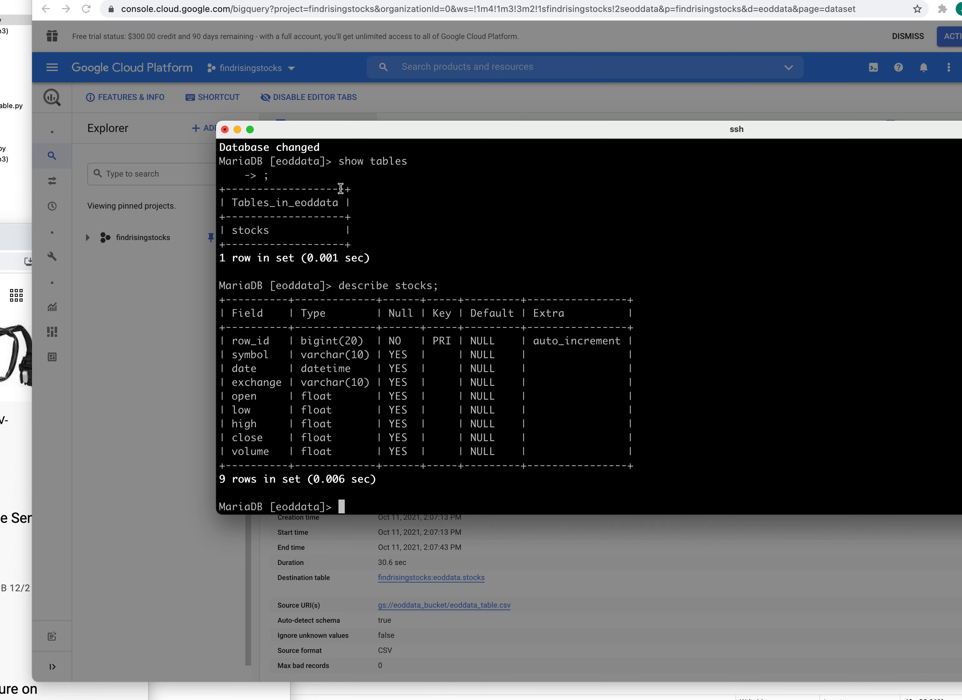
pyautogui.moveTo(367, 129); pyautogui.dragTo(308, 125)
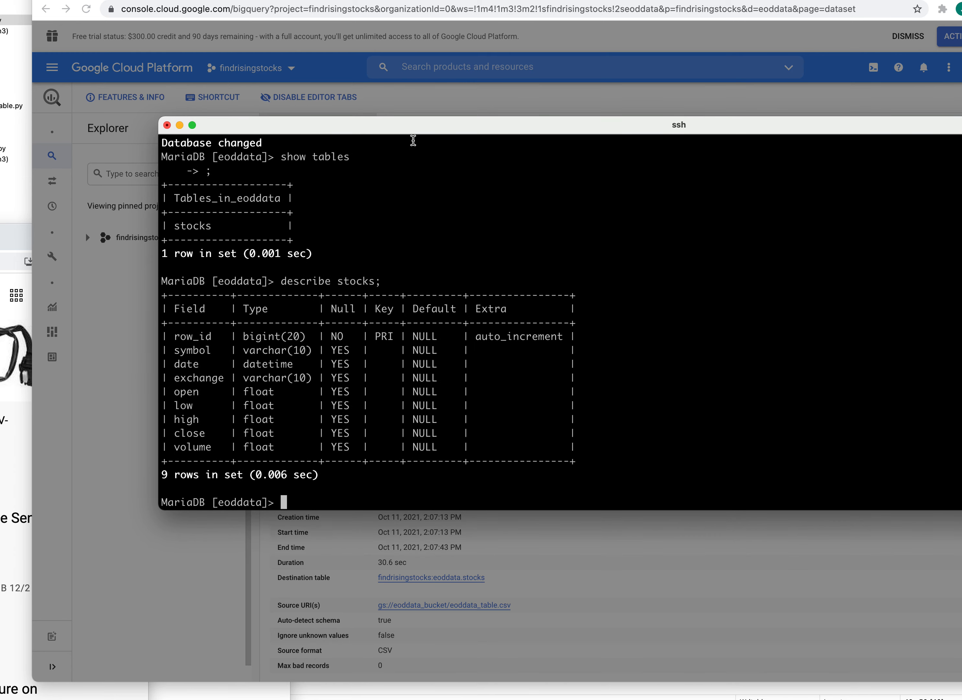
pyautogui.moveTo(416, 118); pyautogui.dragTo(960, 591)
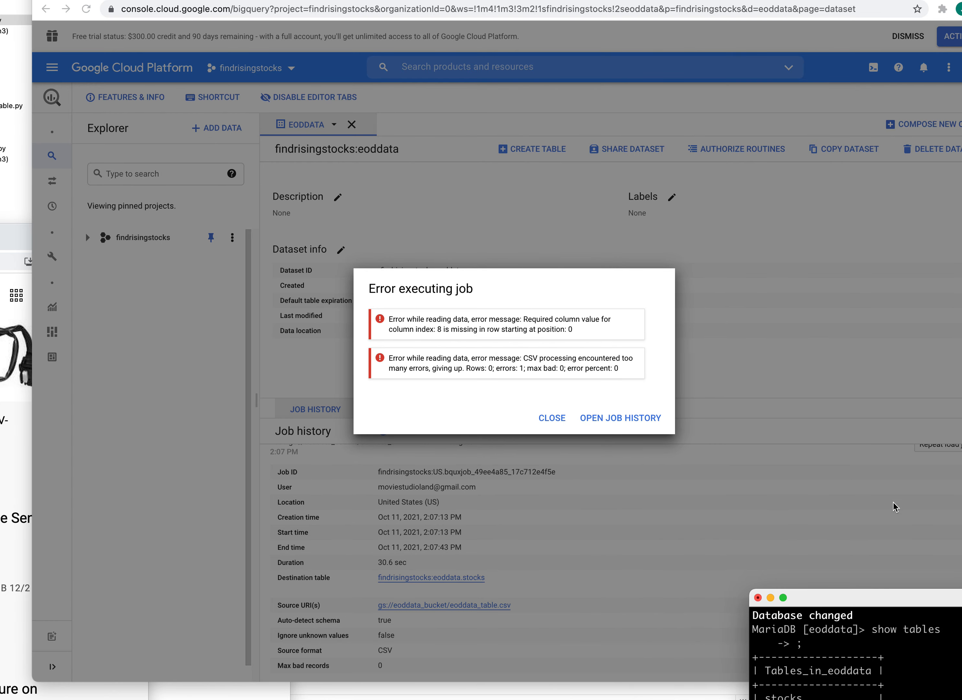
# - Open the failed load's job history and view the empty Query History list
pyautogui.click(788, 364)
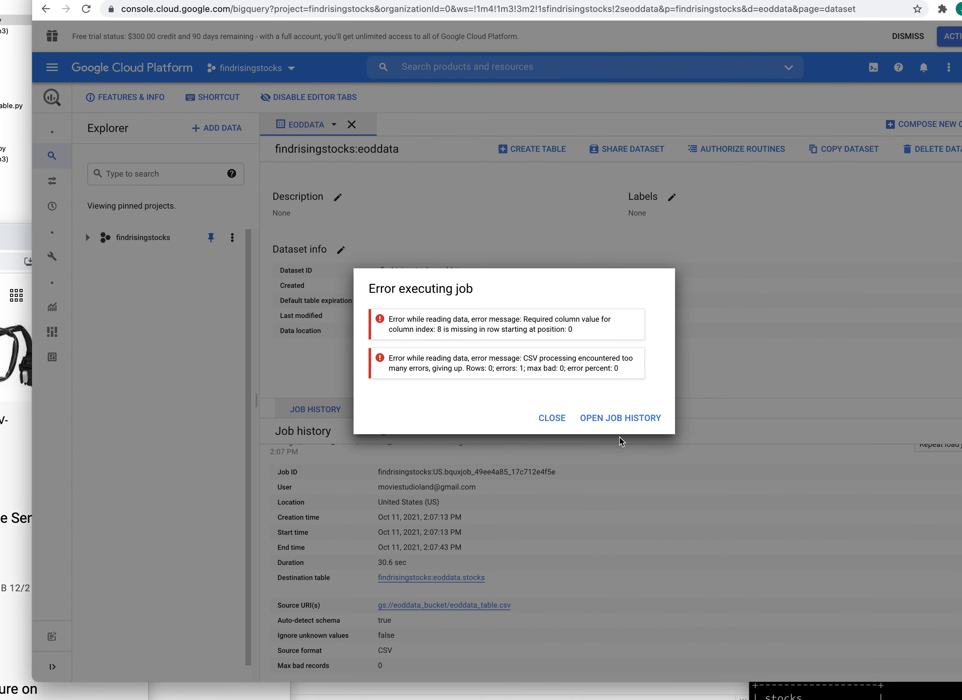
pyautogui.click(629, 417)
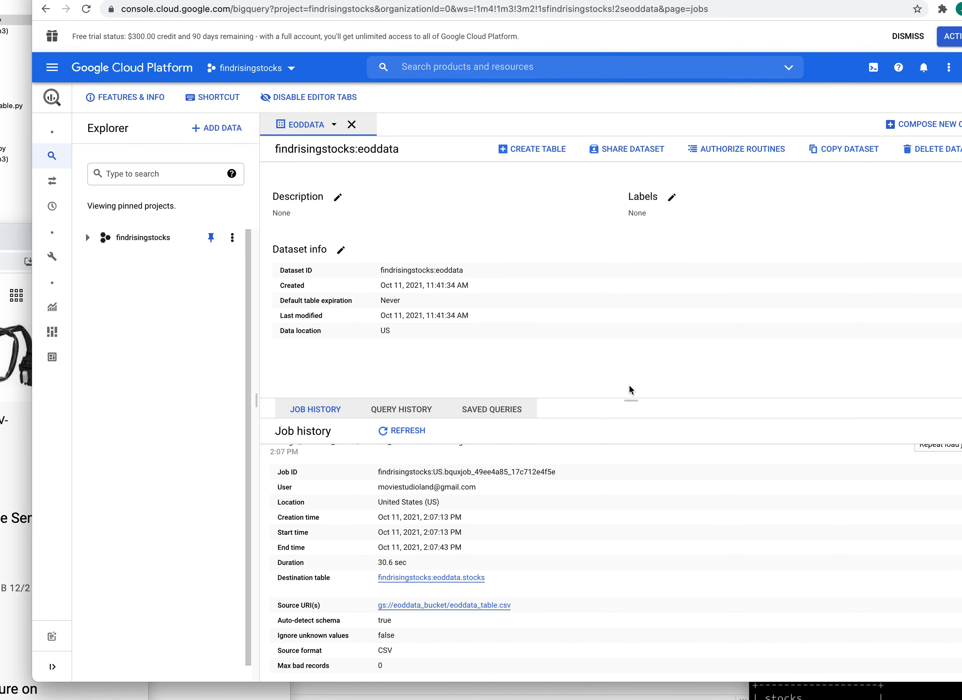
pyautogui.scroll(-1, 715, 502)
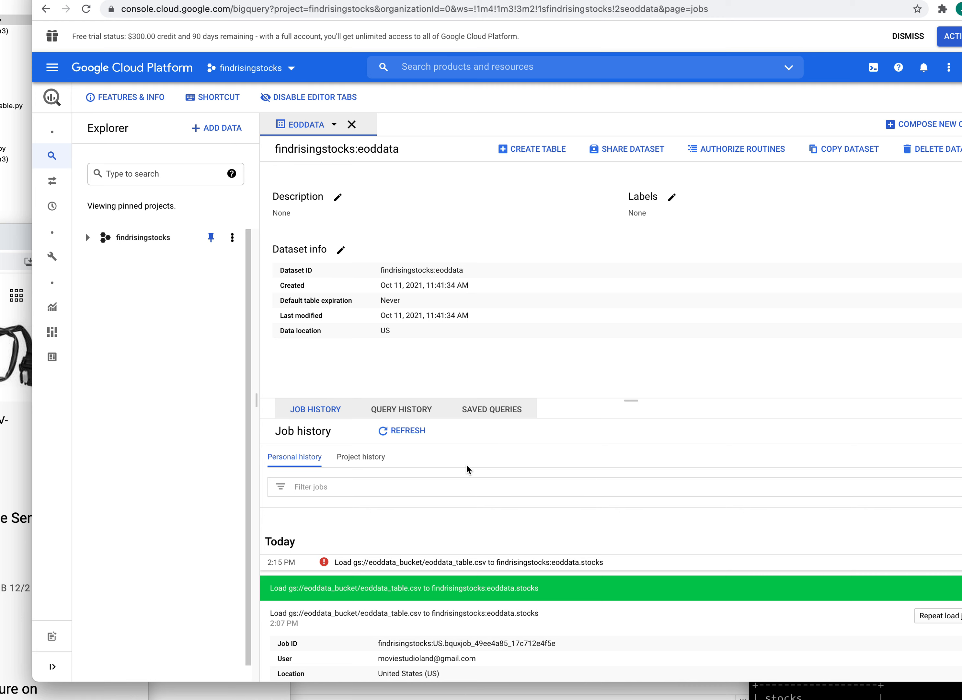
pyautogui.click(404, 415)
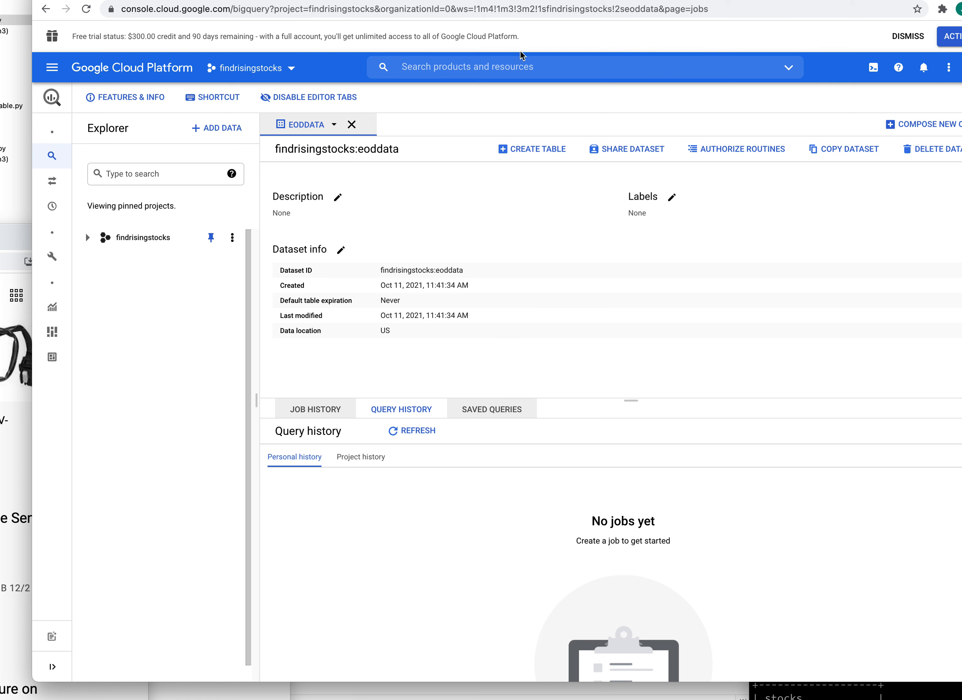
# - Select the page address, then return focus to the eoddata dataset page
pyautogui.click(735, 11)
pyautogui.click(763, 234)
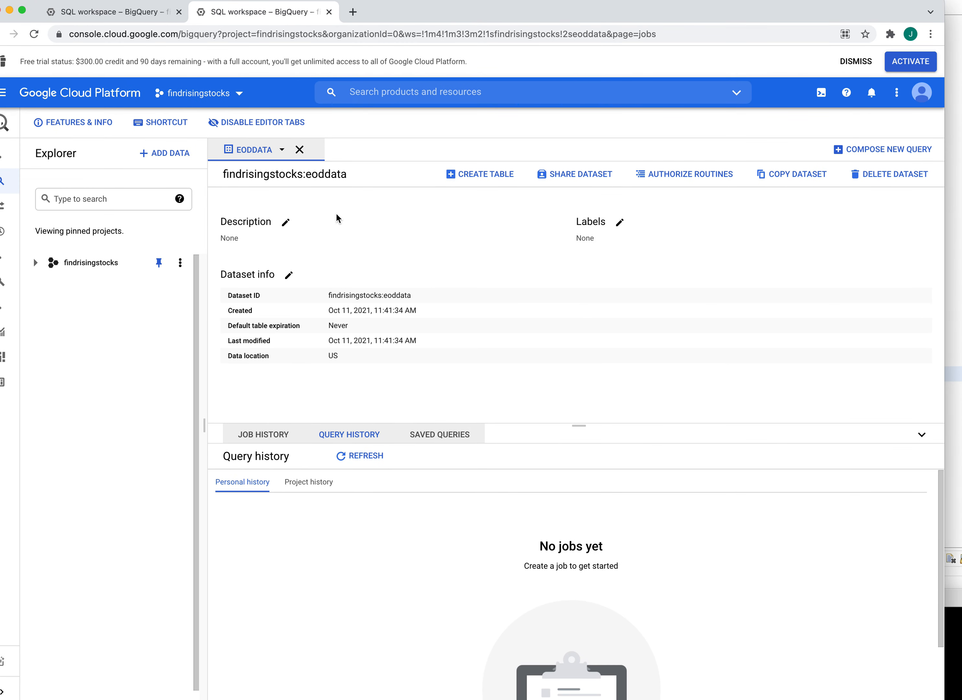
# - Save the eoddata description 'Daily stocks closing data high low open close volume'
pyautogui.click(286, 223)
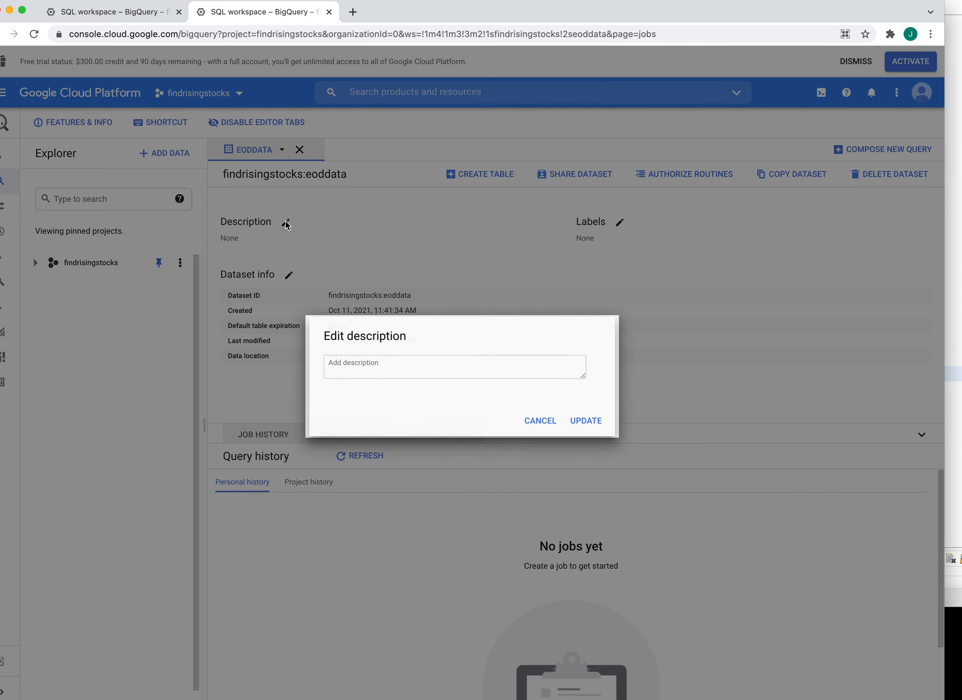
pyautogui.click(382, 369)
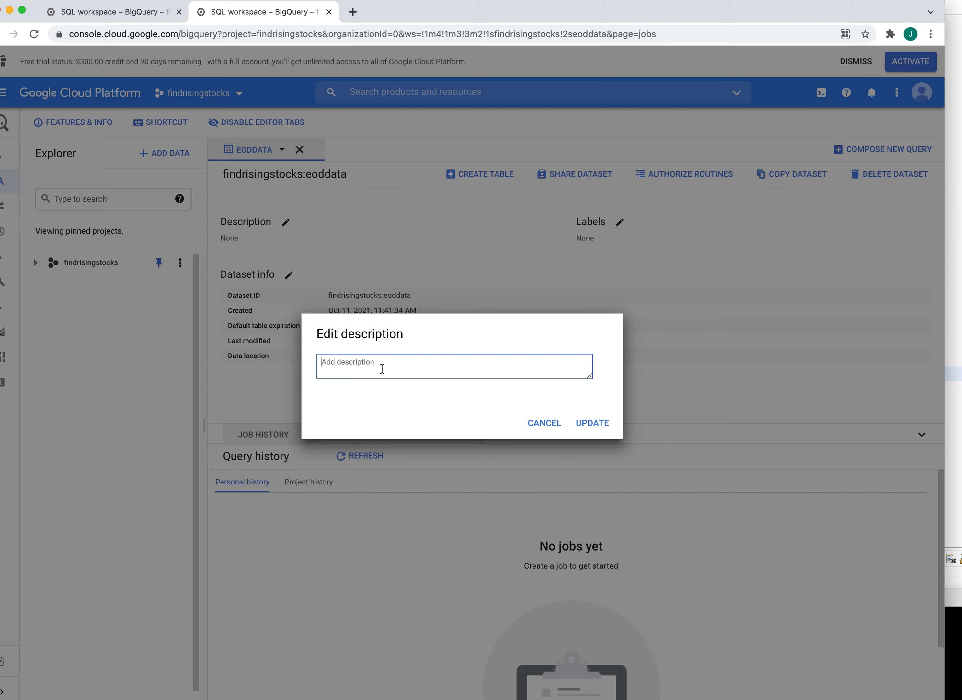
pyautogui.write('s')
pyautogui.press('BackSpace')
pyautogui.write('S')
pyautogui.press('BackSpace')
pyautogui.write('Daily')
pyautogui.write(' stocks')
pyautogui.write(' close')
pyautogui.write('ng data')
pyautogui.write(' hih')
pyautogui.press('BackSpace')
pyautogui.press('BackSpace')
pyautogui.write('gh low')
pyautogui.press('BackSpace')
pyautogui.press('BackSpace')
pyautogui.press('BackSpace')
pyautogui.press('BackSpace')
pyautogui.press('BackSpace')
pyautogui.press('BackSpace')
pyautogui.press('BackSpace')
pyautogui.write('high low ')
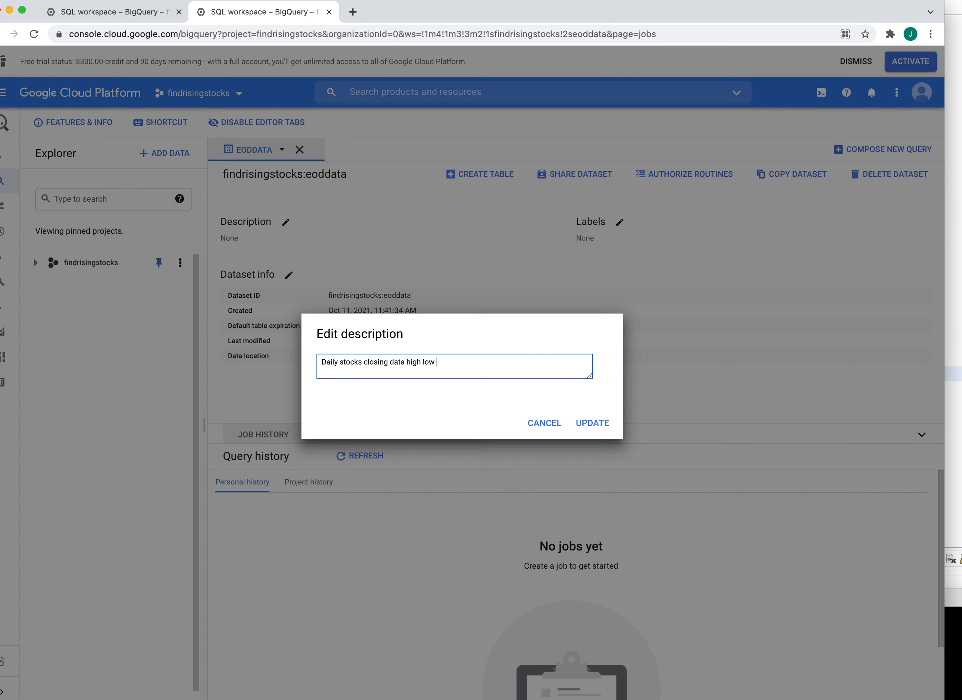
pyautogui.write('open close volume')
pyautogui.click(596, 422)
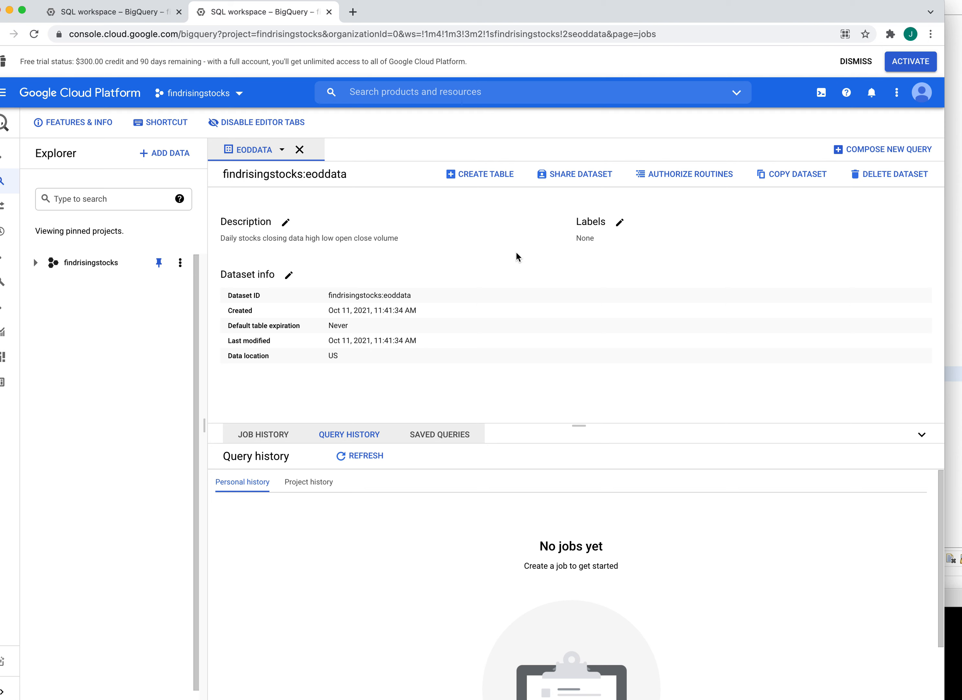
# - Add the label key daily_stocks, with an empty value, to eoddata
pyautogui.click(620, 222)
pyautogui.click(491, 381)
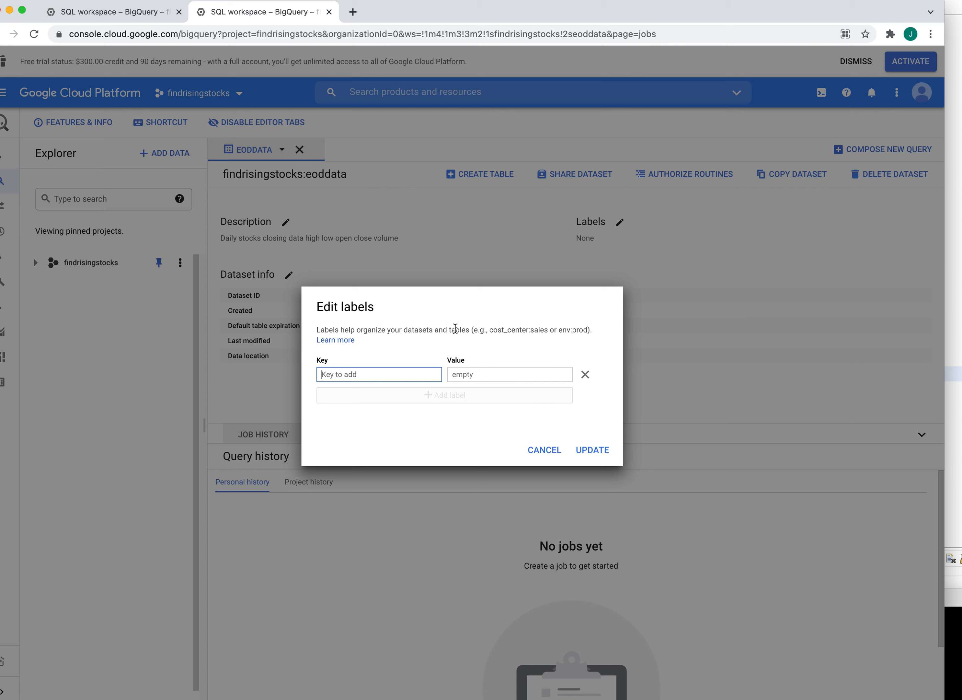
pyautogui.click(377, 378)
pyautogui.write('daily_stocks')
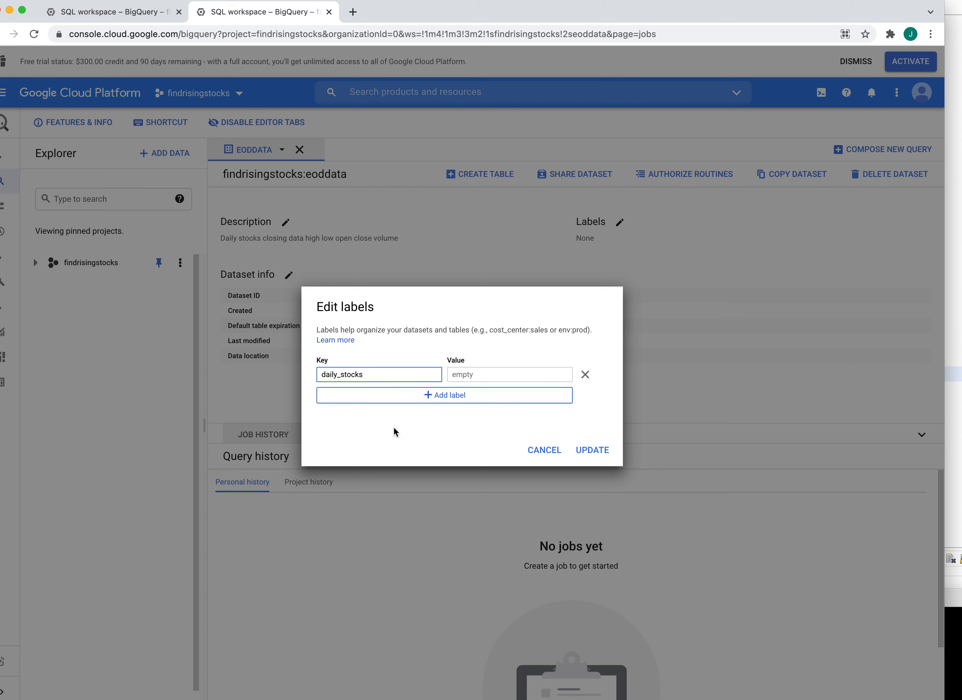
pyautogui.click(592, 449)
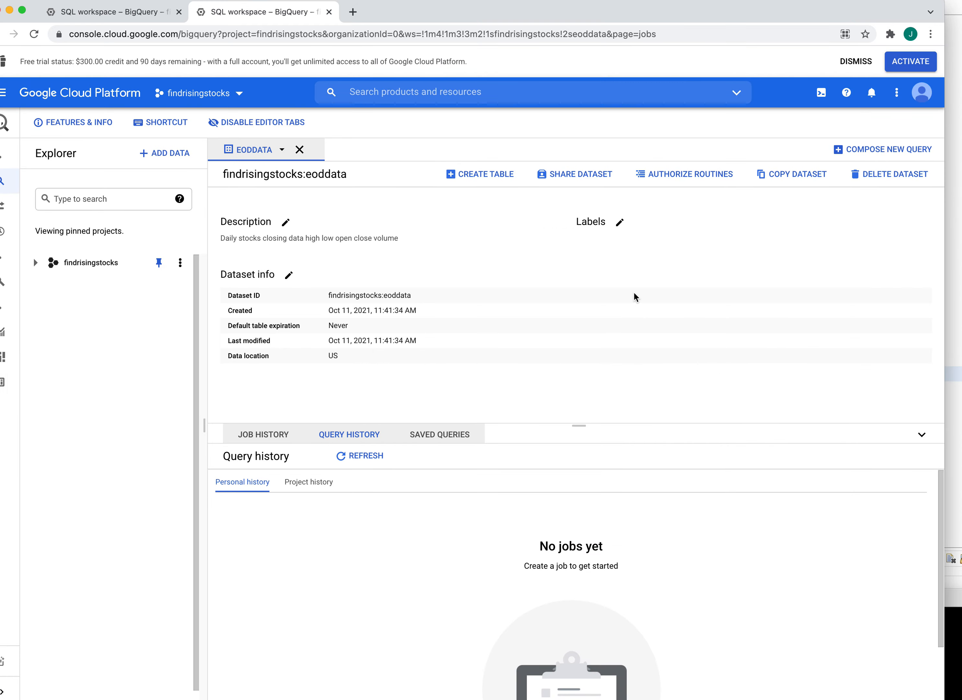
# - Open the findrisingstocks project overview, expand it to reveal eoddata, and open eoddata's details page
pyautogui.click(180, 263)
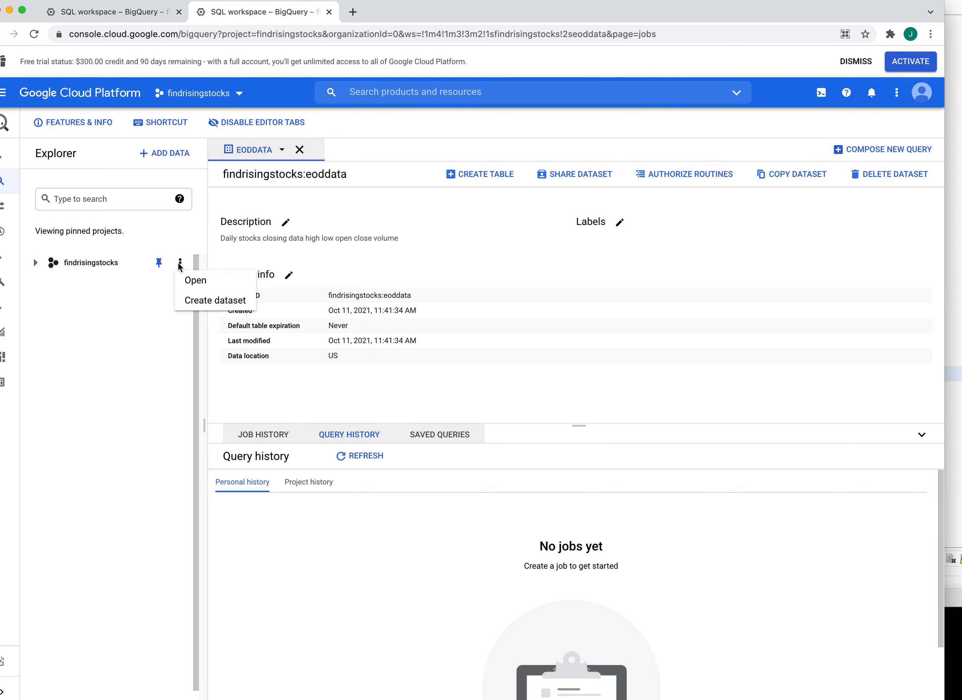
pyautogui.click(193, 281)
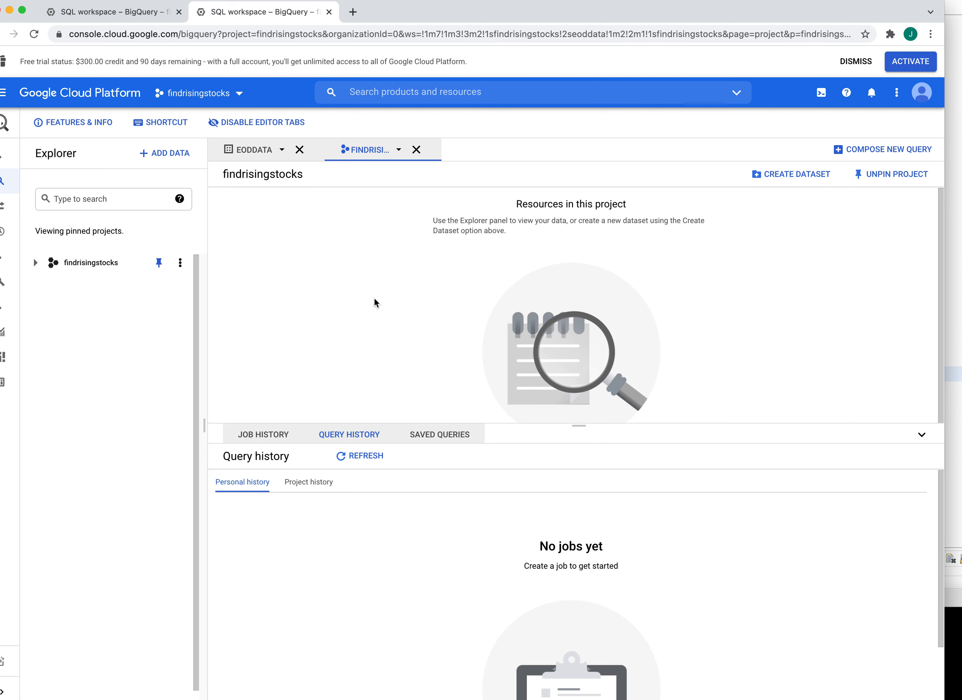
pyautogui.click(35, 262)
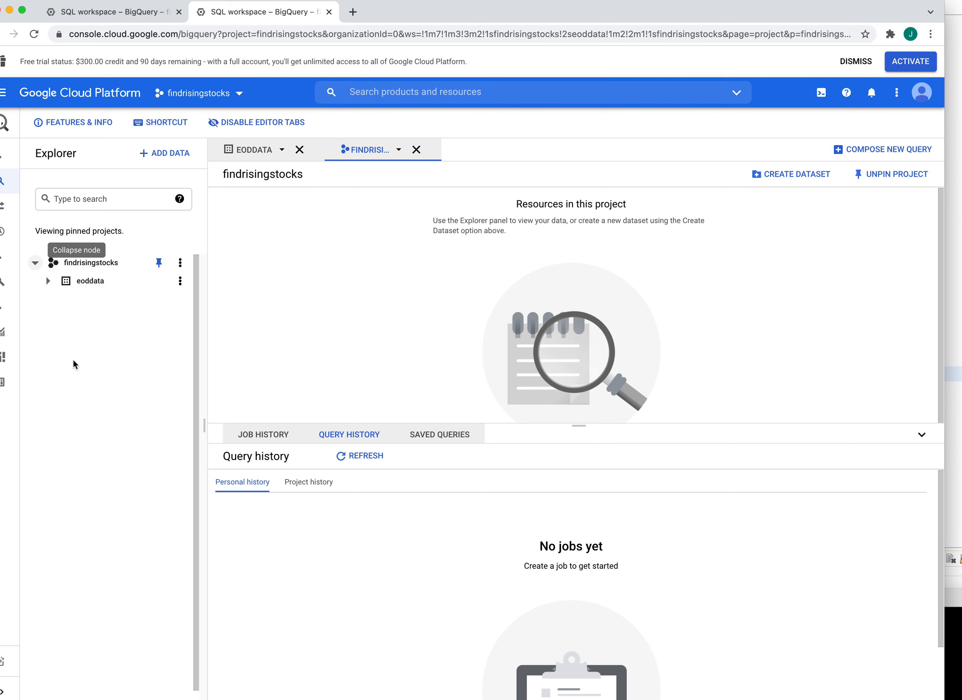
pyautogui.click(48, 281)
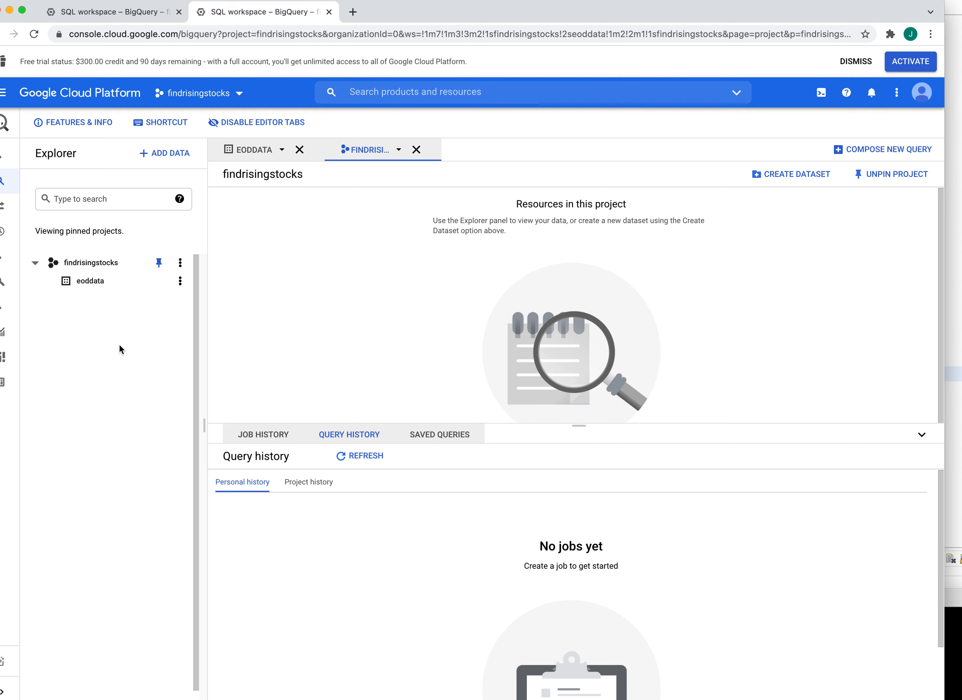
pyautogui.click(90, 281)
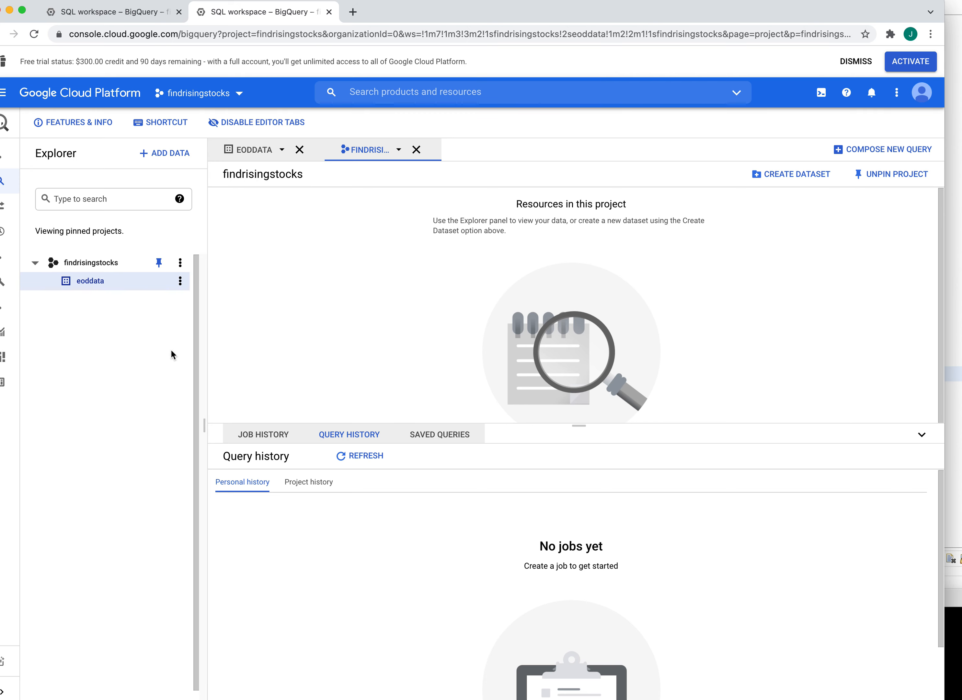
pyautogui.click(180, 281)
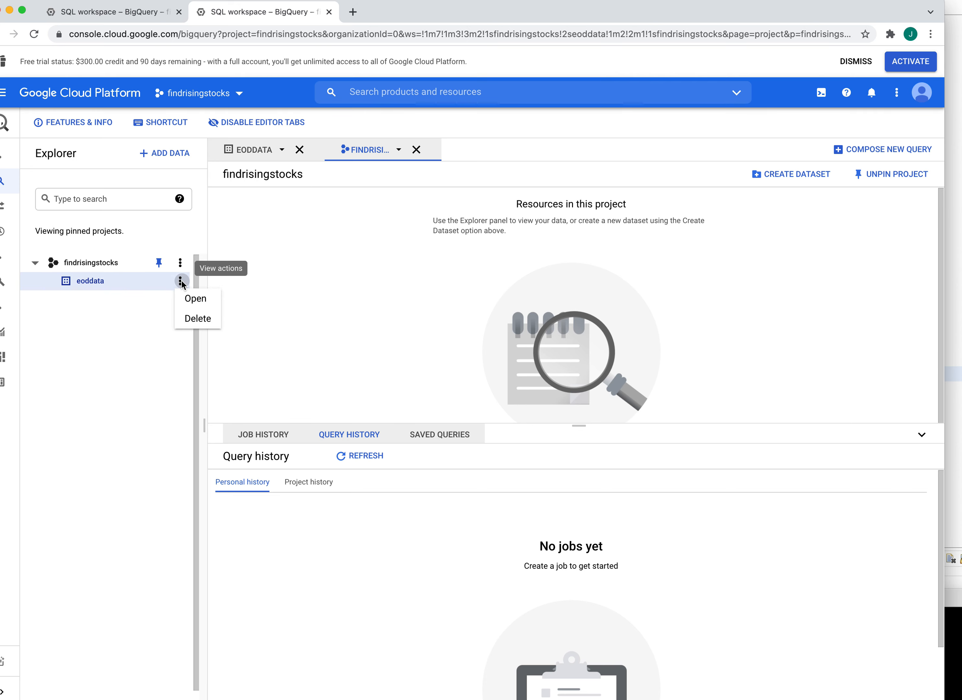
pyautogui.click(197, 304)
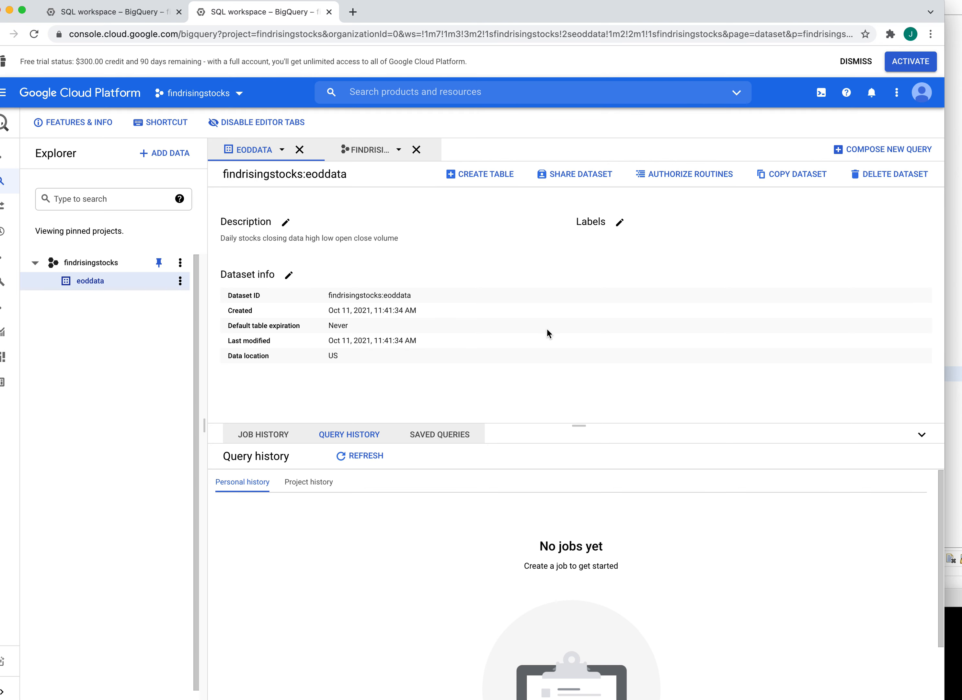